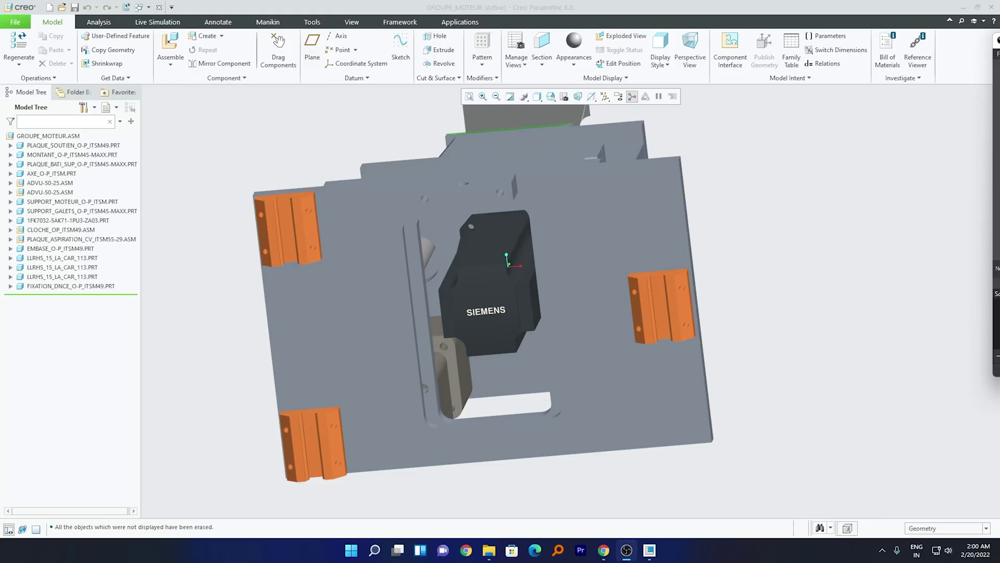
- Orbit the GROUPE_MOTEUR assembly, then restore its default isometric orientation
middle_click_drag(756, 335, 769, 302)
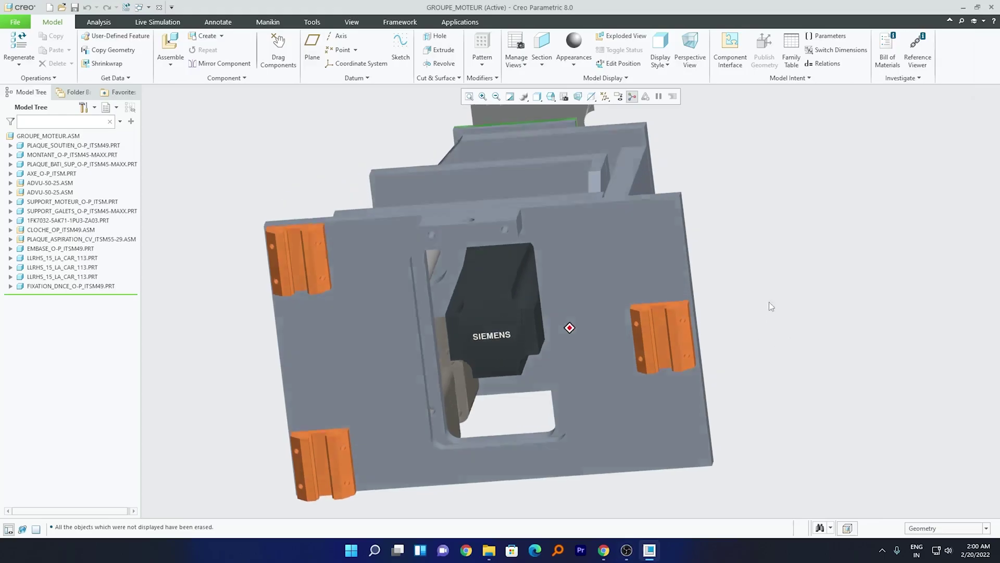
key("ctrl+d")
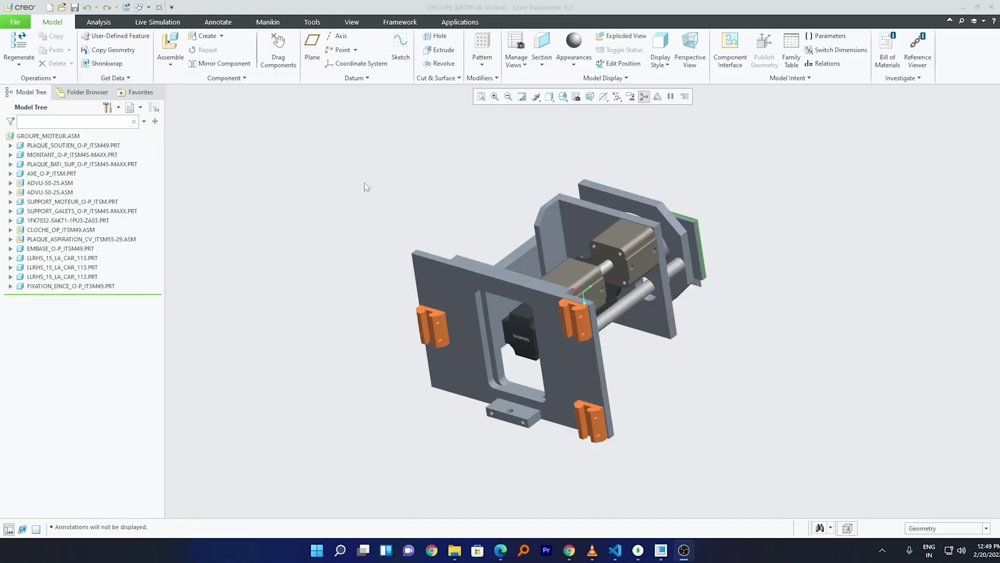
- Create a new drawing named mc_assy_template with the default template turned off
left_click(17, 23)
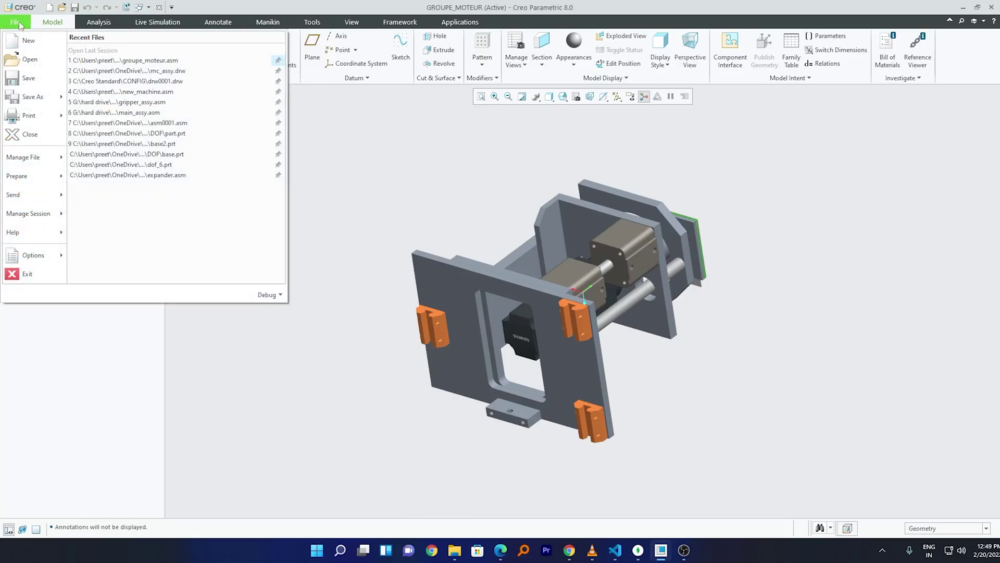
left_click(26, 41)
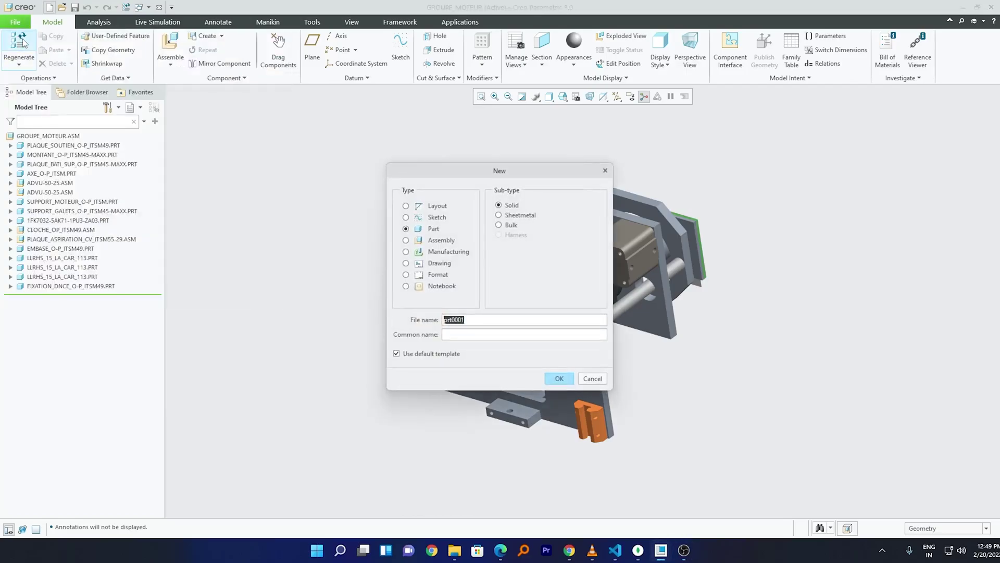
left_click(405, 264)
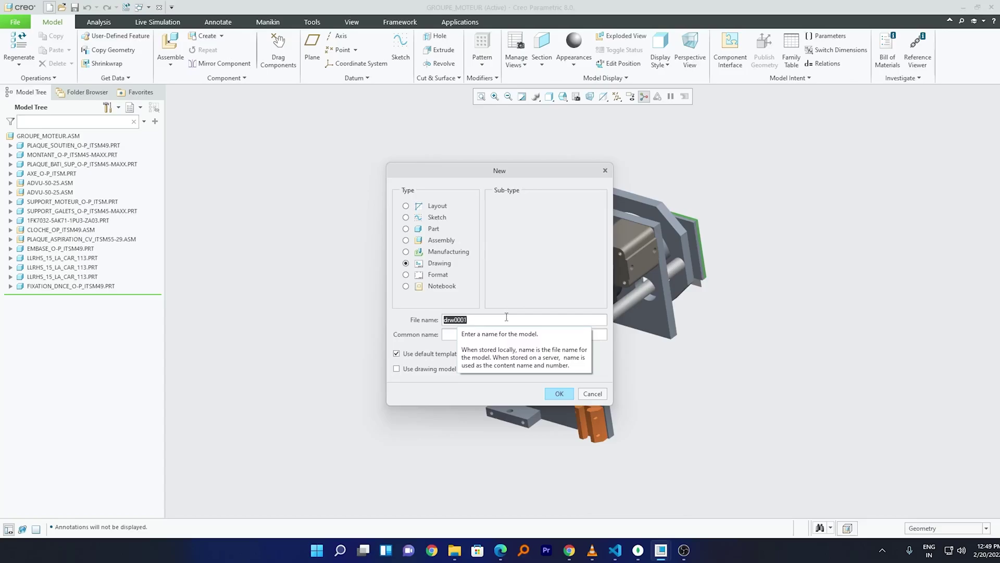
type("ac")
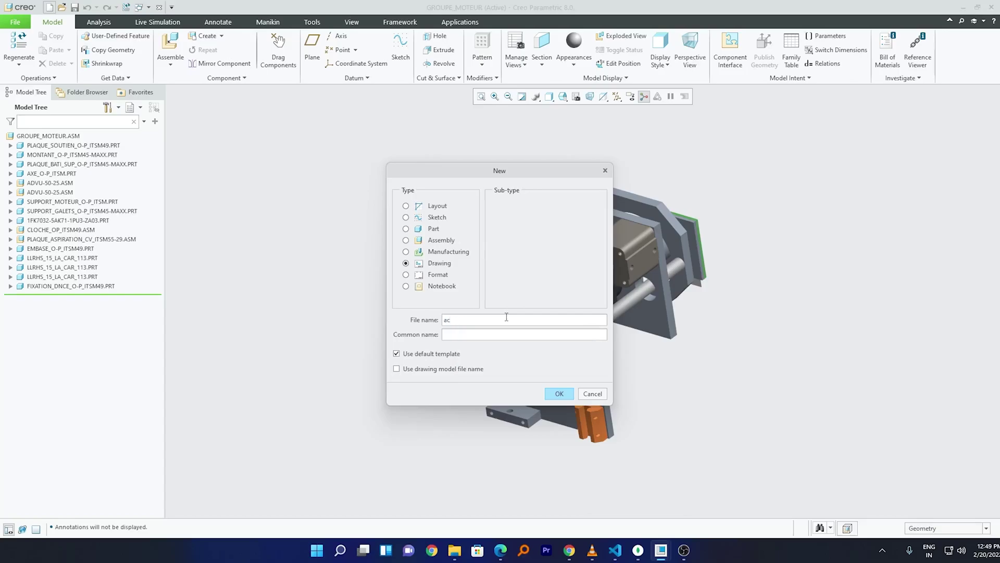
key("BackSpace")
key("BackSpace")
type("mc_assy_template")
left_click(396, 354)
left_click(560, 394)
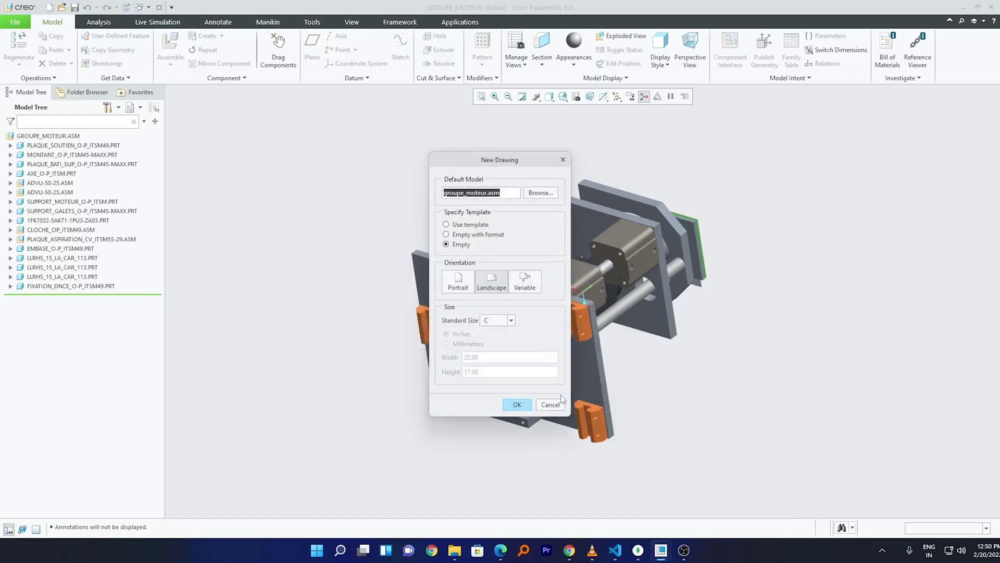
- Choose the A3 standard sheet size and create the empty landscape drawing
left_click(511, 320)
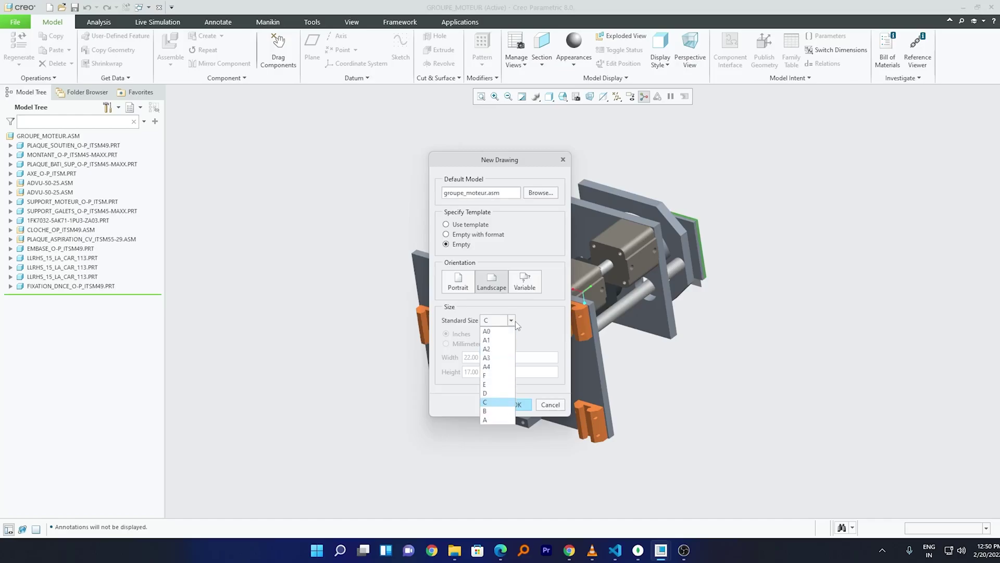
left_click(499, 357)
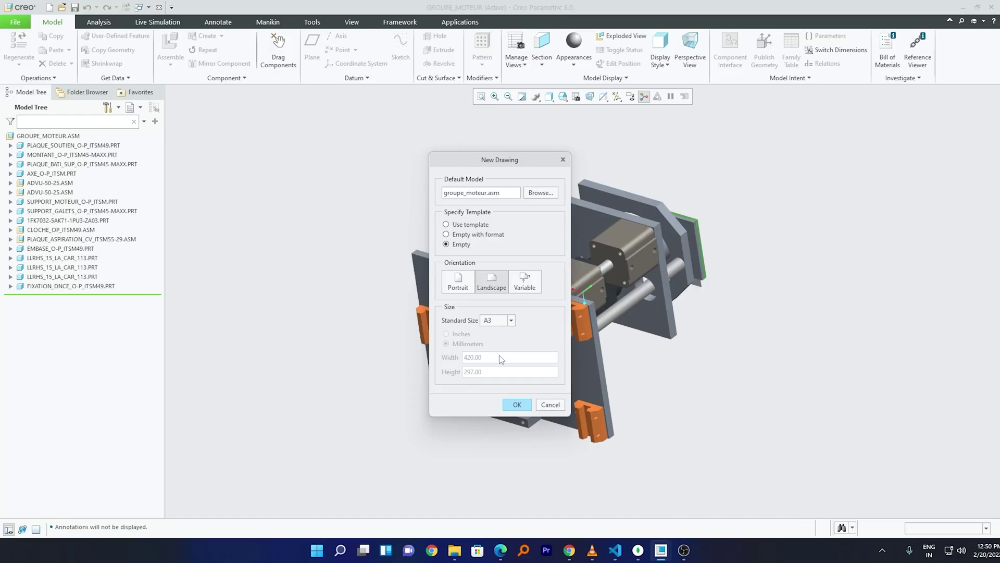
left_click(516, 405)
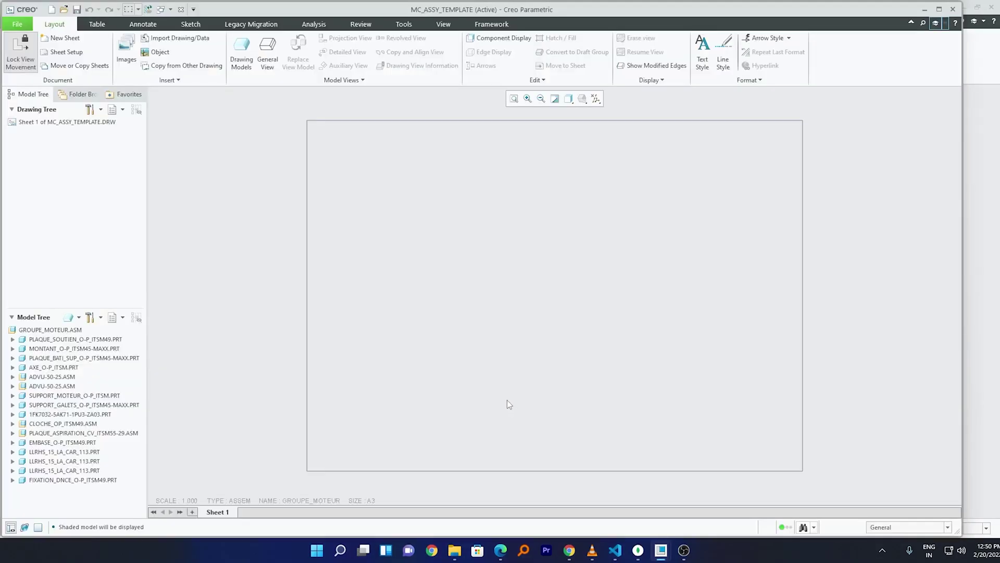
- Switch the drawing into template mode and start a template view, checking the view types
left_click(404, 24)
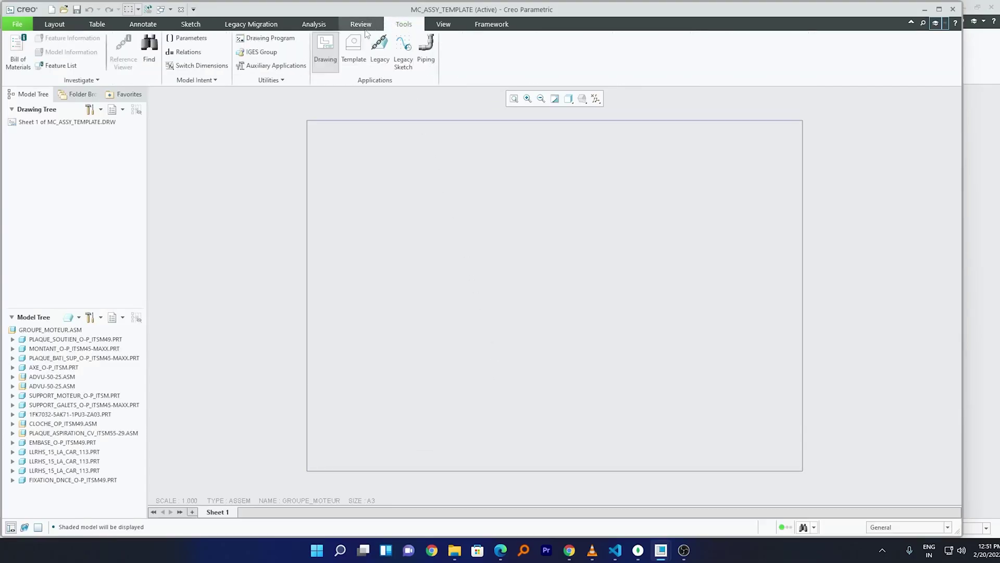
left_click(355, 46)
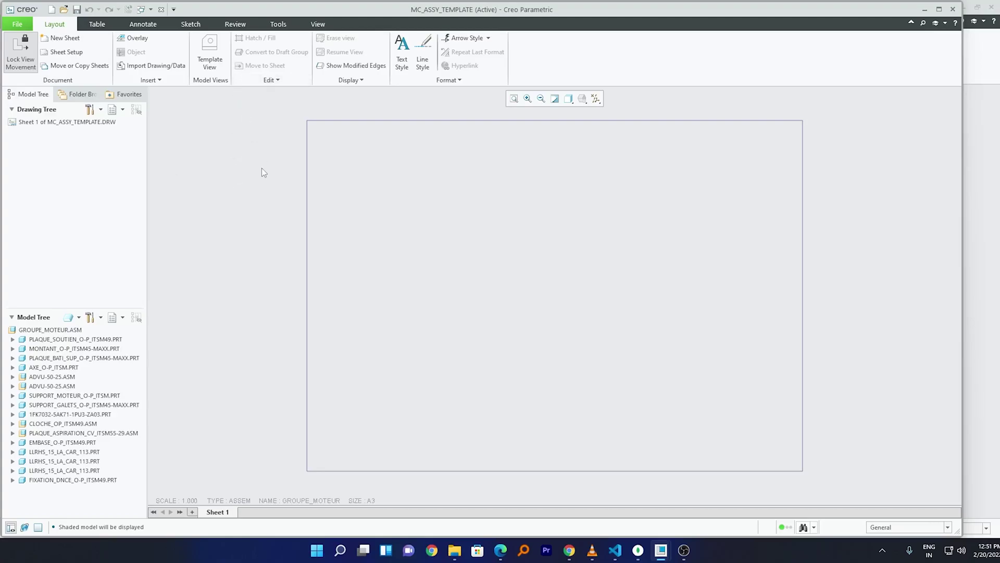
left_click(217, 41)
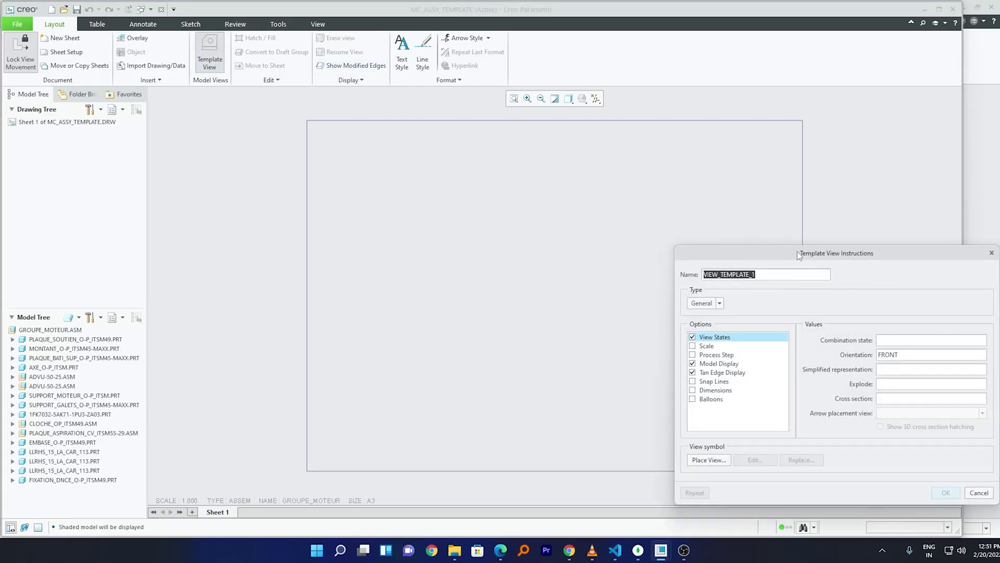
left_click_drag(797, 251, 706, 189)
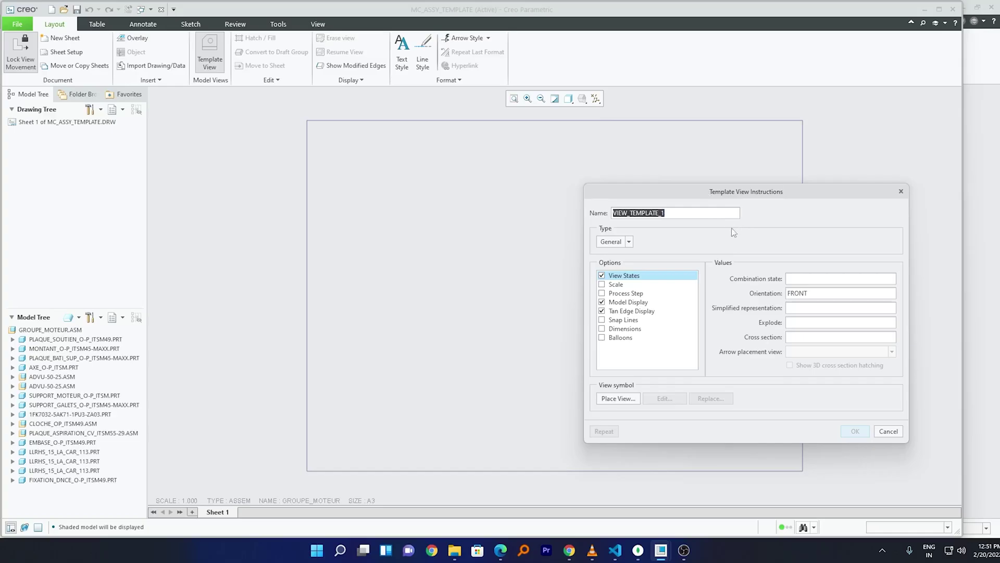
left_click(629, 242)
left_click(648, 244)
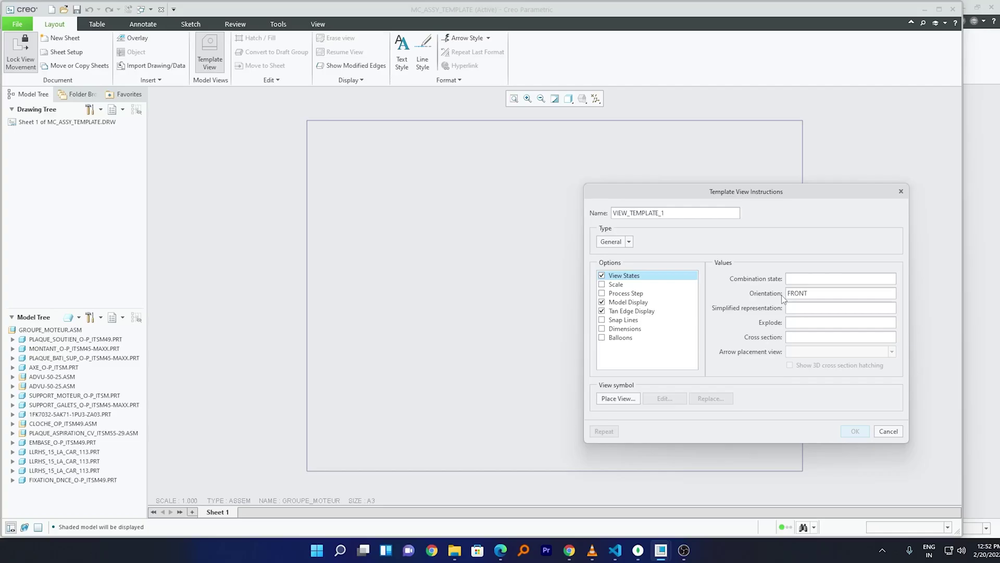
- Review the FRONT orientation value, then cancel creating template view VIEW_TEMPLATE_1
double_click(822, 296)
left_click(813, 295)
left_click_drag(818, 293, 781, 292)
left_click(901, 192)
left_click(782, 338)
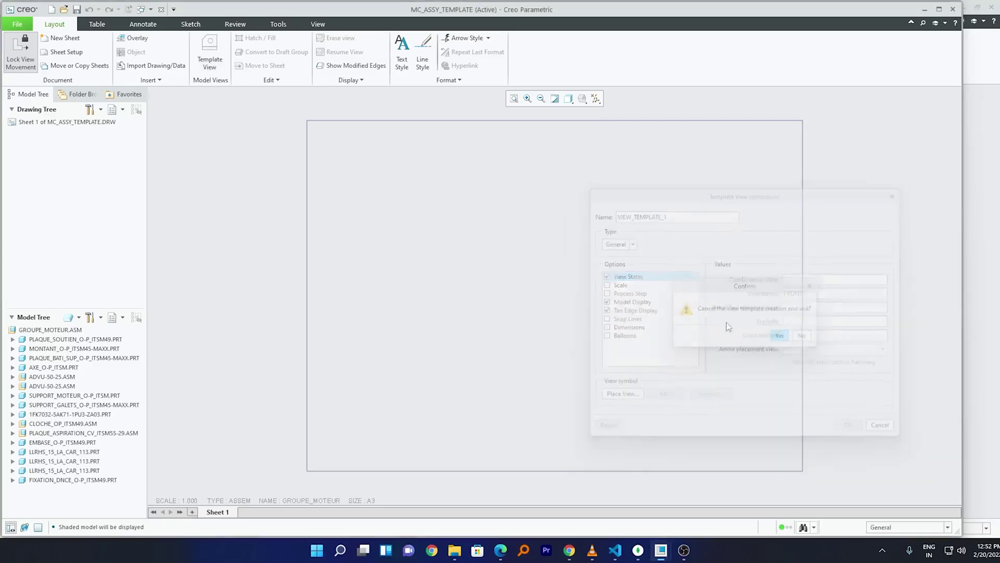
- Switch to the GROUPE_MOTEUR.ASM assembly window
left_click(317, 24)
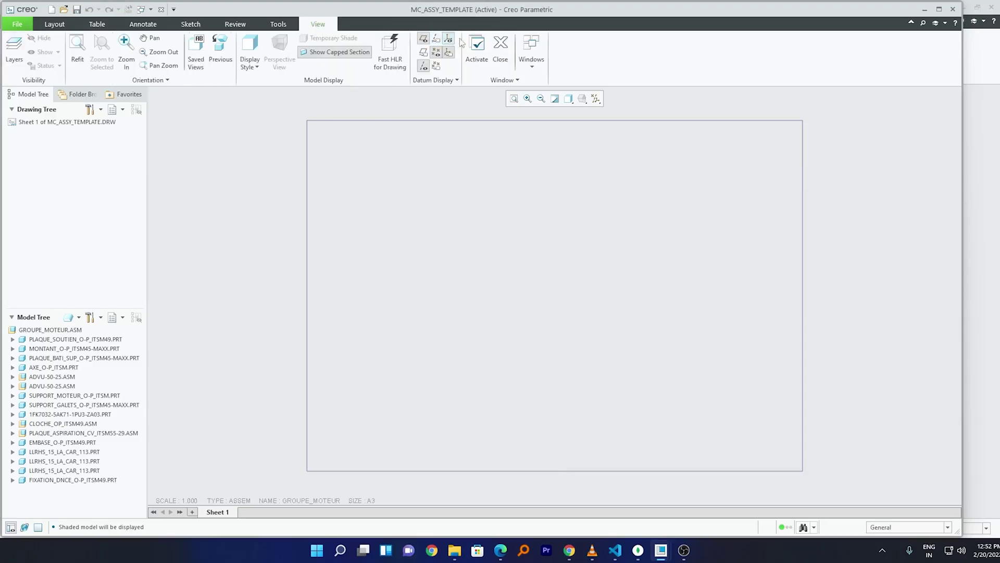
left_click(530, 49)
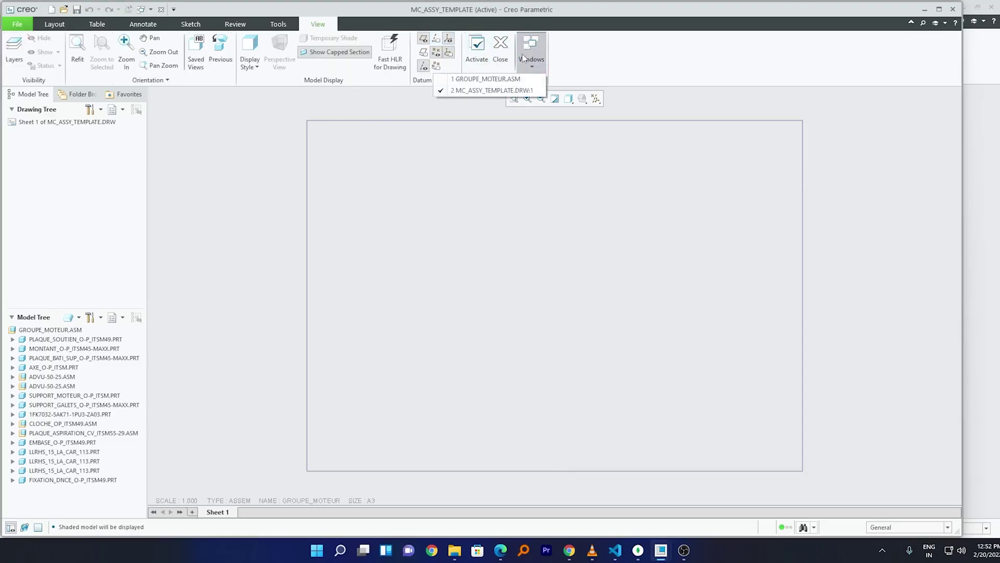
left_click(487, 79)
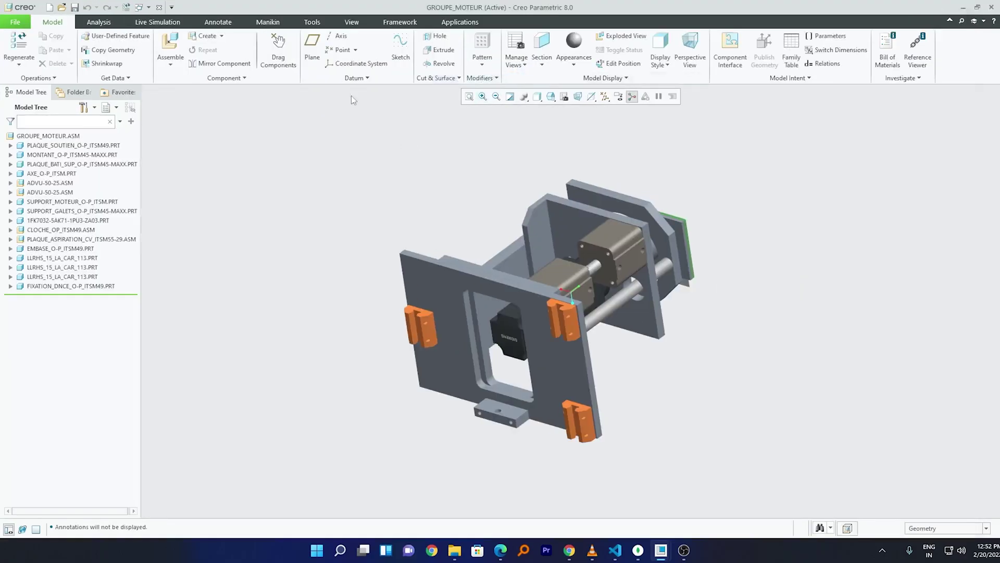
- Browse the assembly's saved orientations: EXP, FACE, FRONT, ISO, PLATE, RIGHT, TOP
left_click(354, 20)
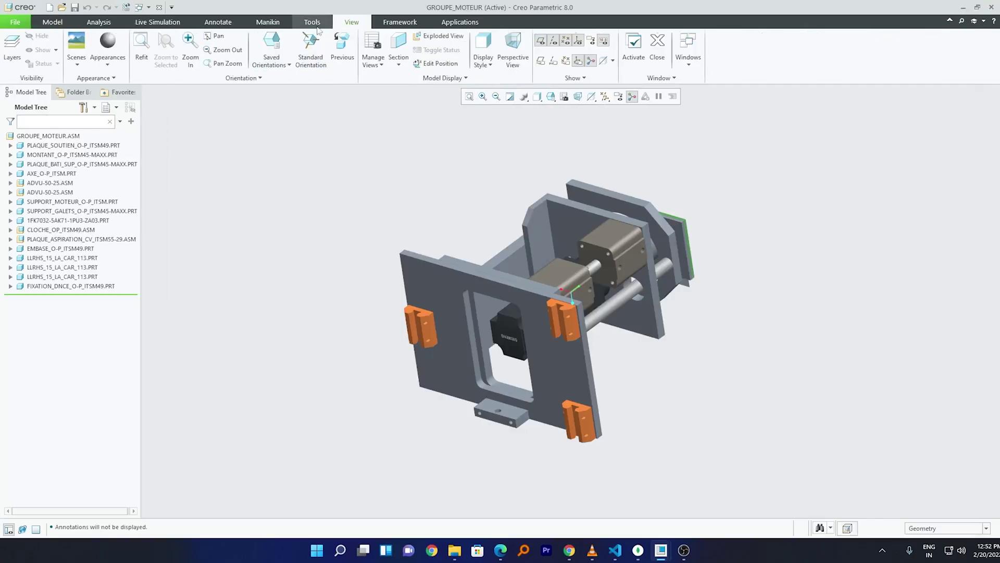
left_click(272, 50)
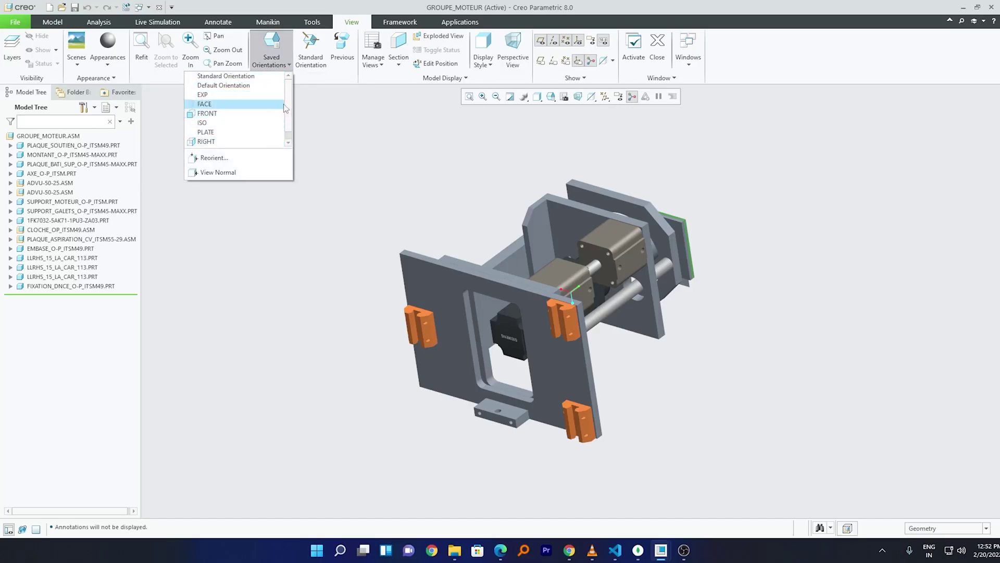
scroll(284, 107, "down", 1)
scroll(290, 119, "up", 1)
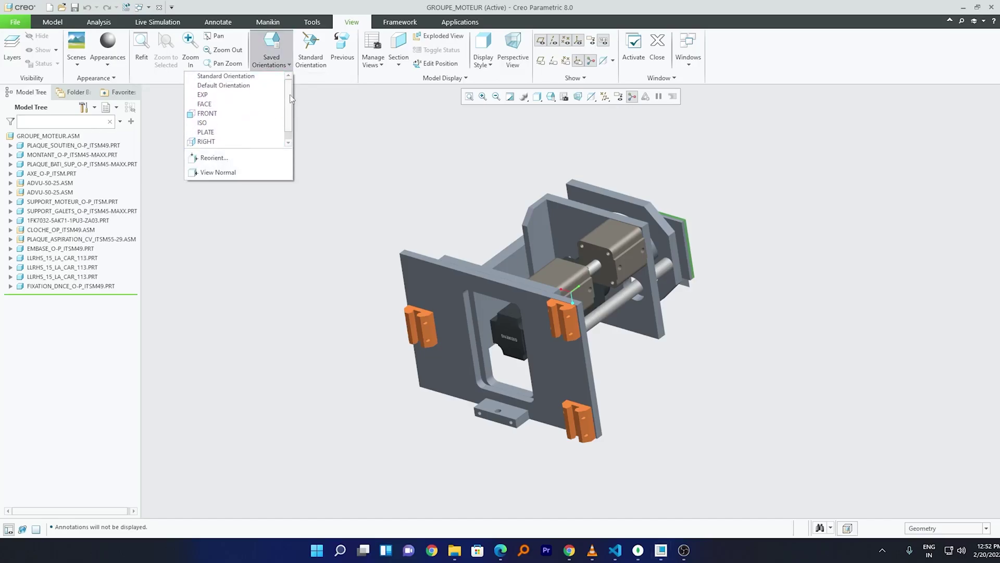
scroll(245, 119, "down", 1)
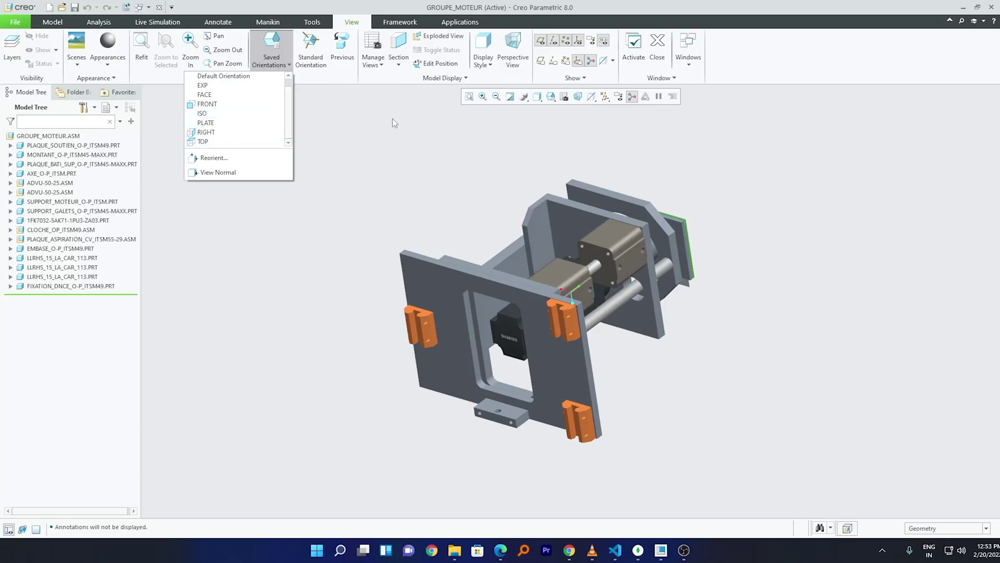
- Apply the saved EXP orientation and collapse the assembly to its unexploded state
left_click(195, 86)
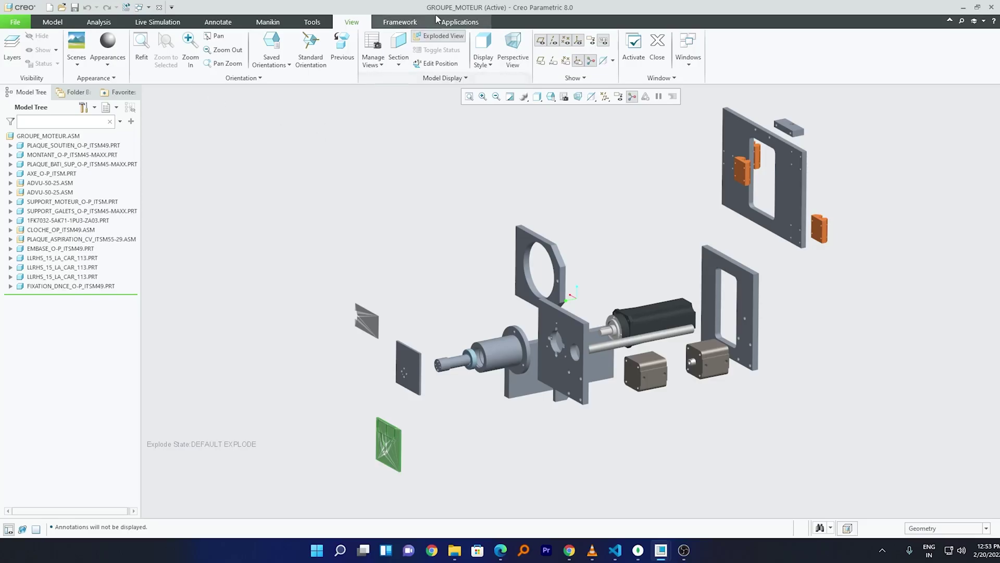
left_click(440, 36)
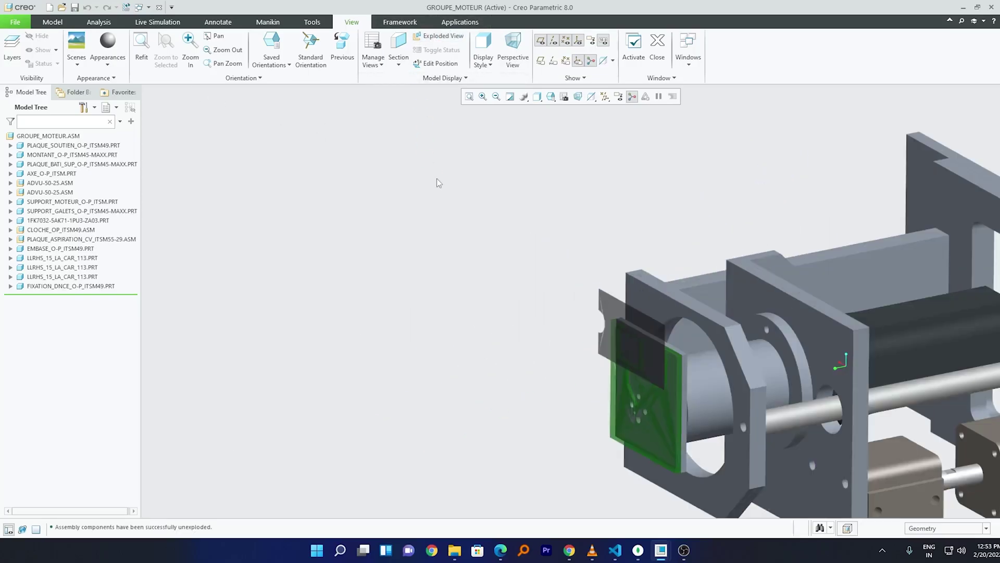
scroll(748, 133, "up", 3)
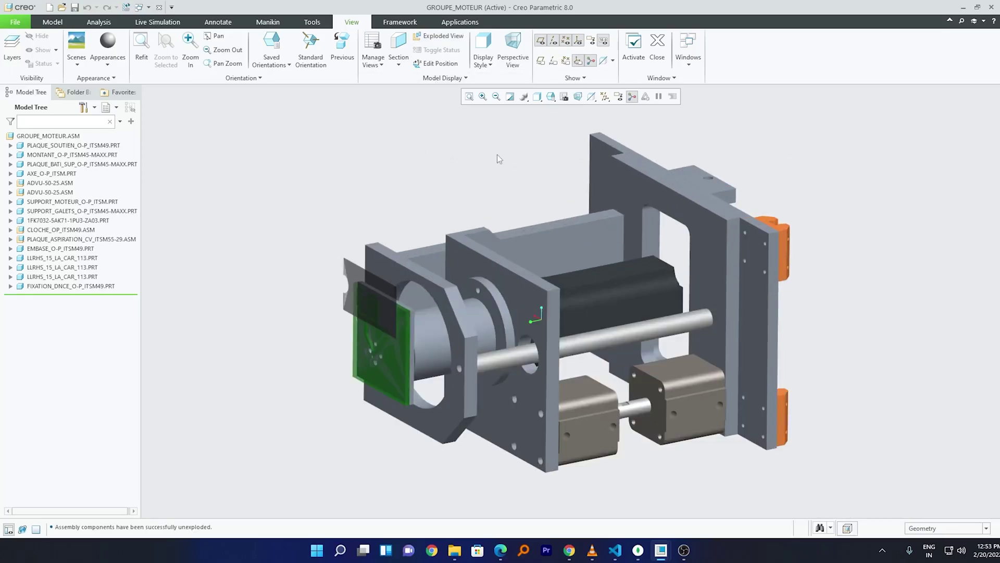
- Start a new explode state in View Manager, then abandon it and close the manager
left_click(559, 101)
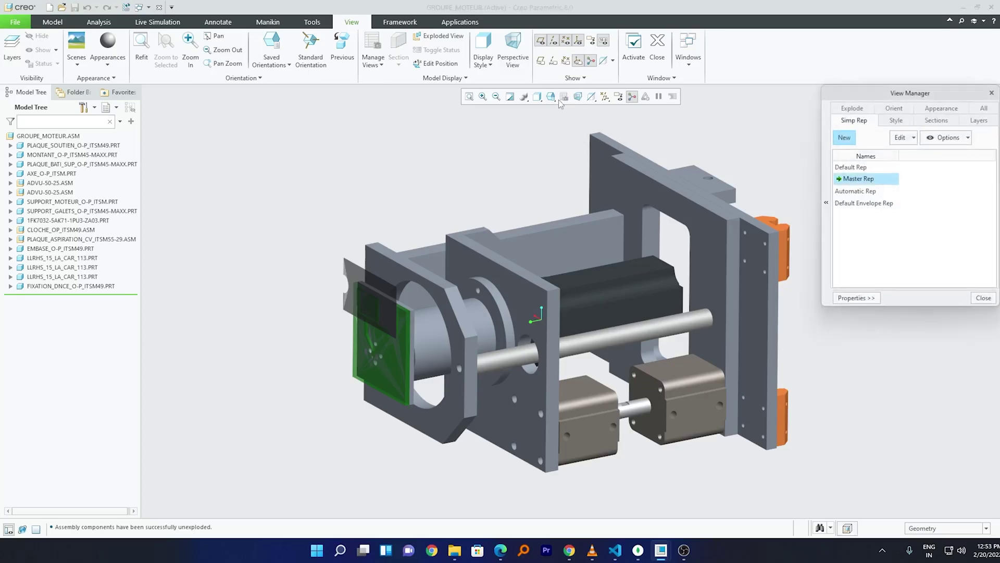
left_click_drag(879, 97, 742, 106)
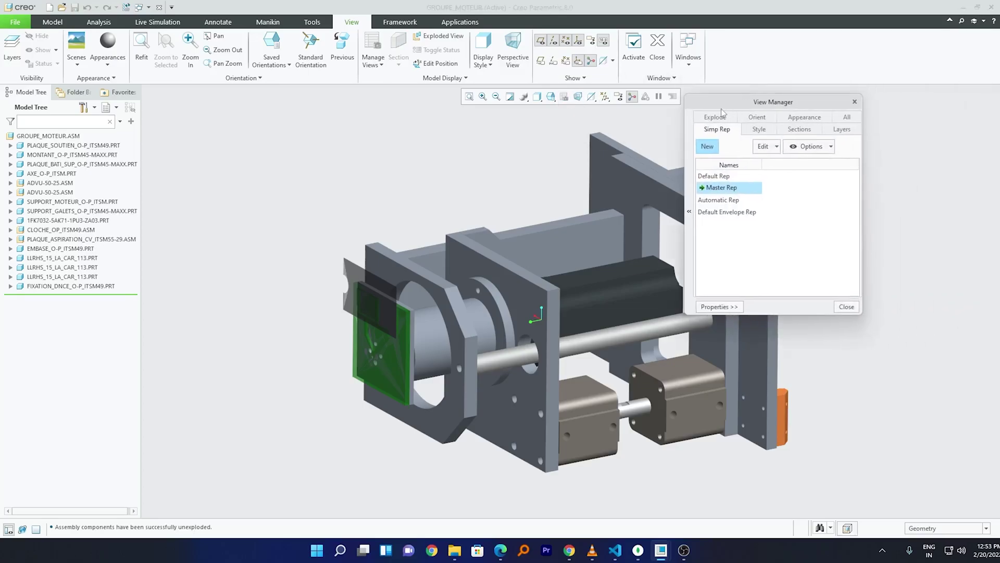
left_click(722, 117)
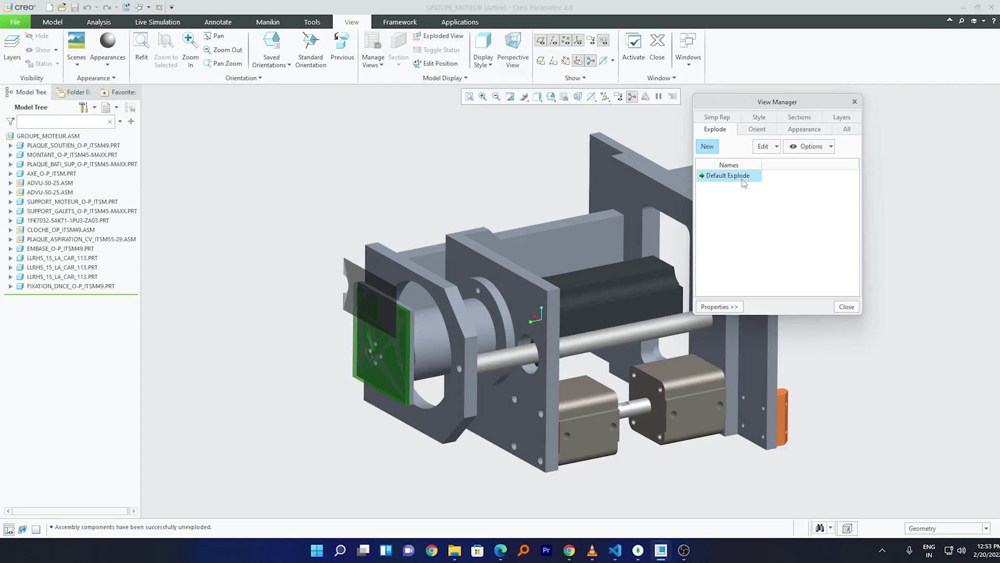
left_click(709, 147)
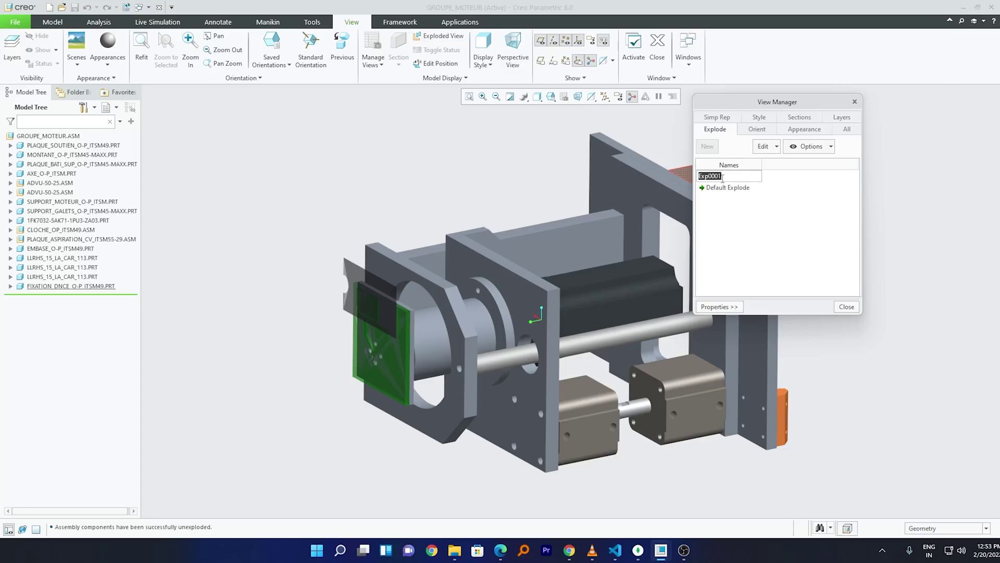
type("dsf")
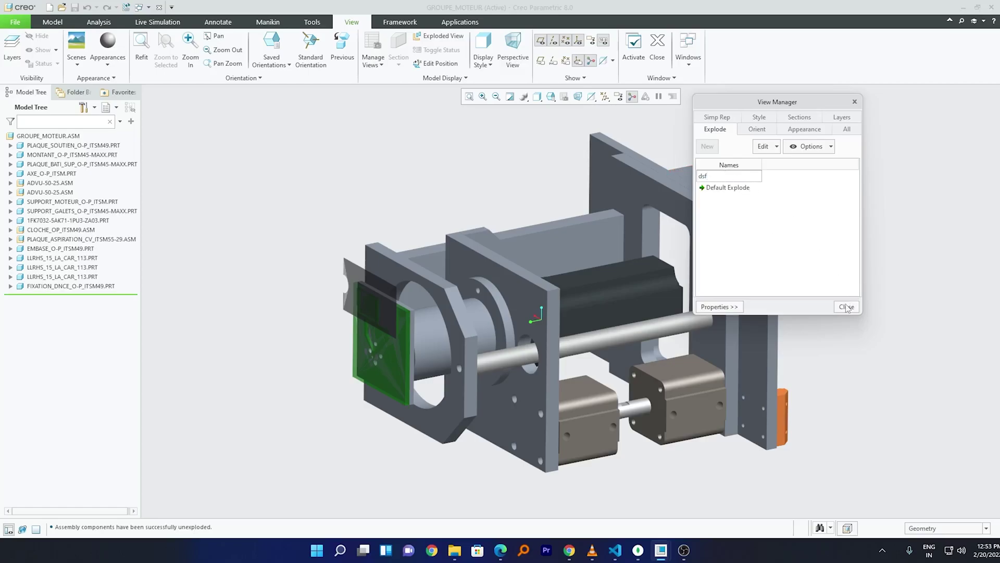
left_click(854, 102)
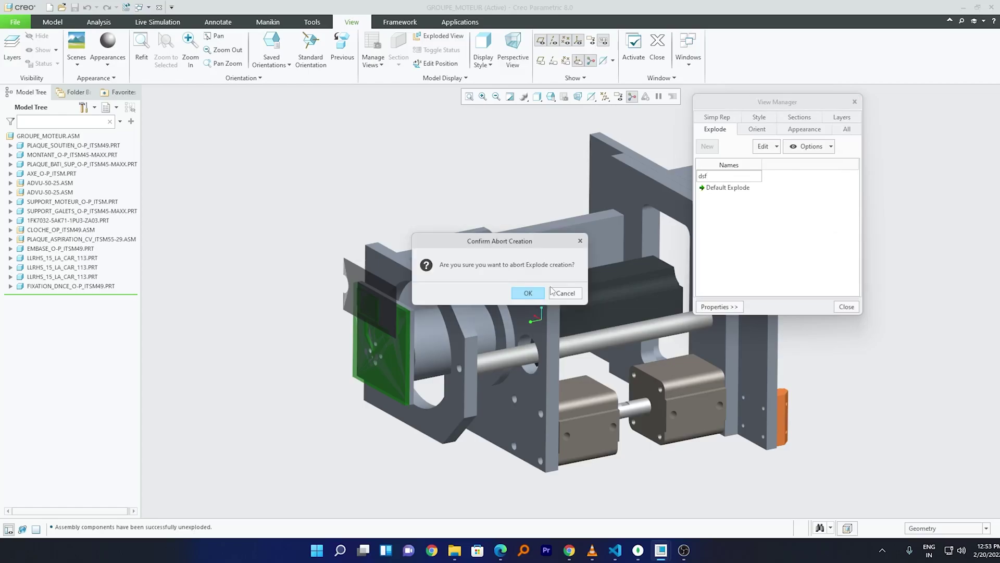
left_click(527, 292)
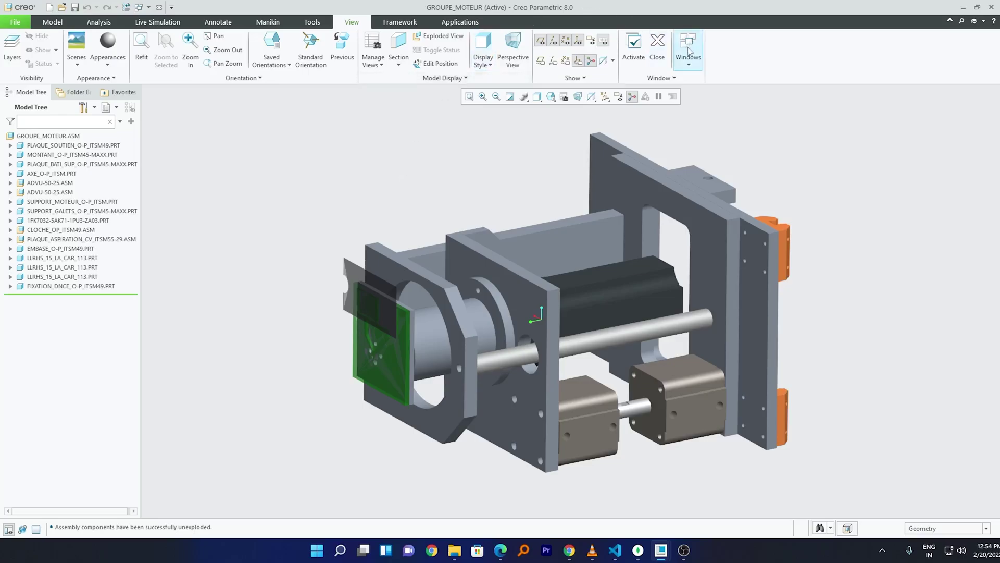
- Apply the default orientation, explode the assembly, and reorient it to the standard orientation
left_click(272, 58)
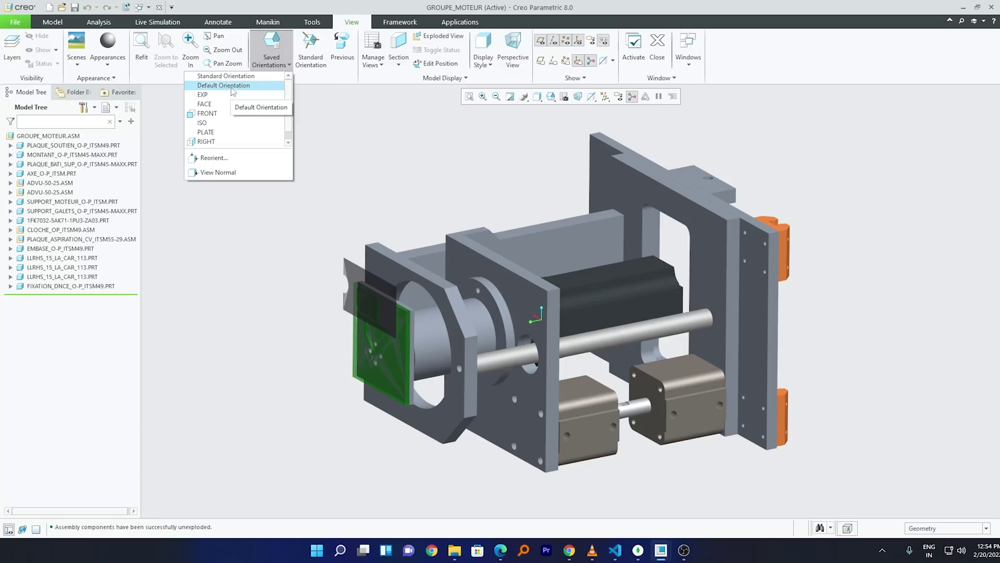
left_click(231, 86)
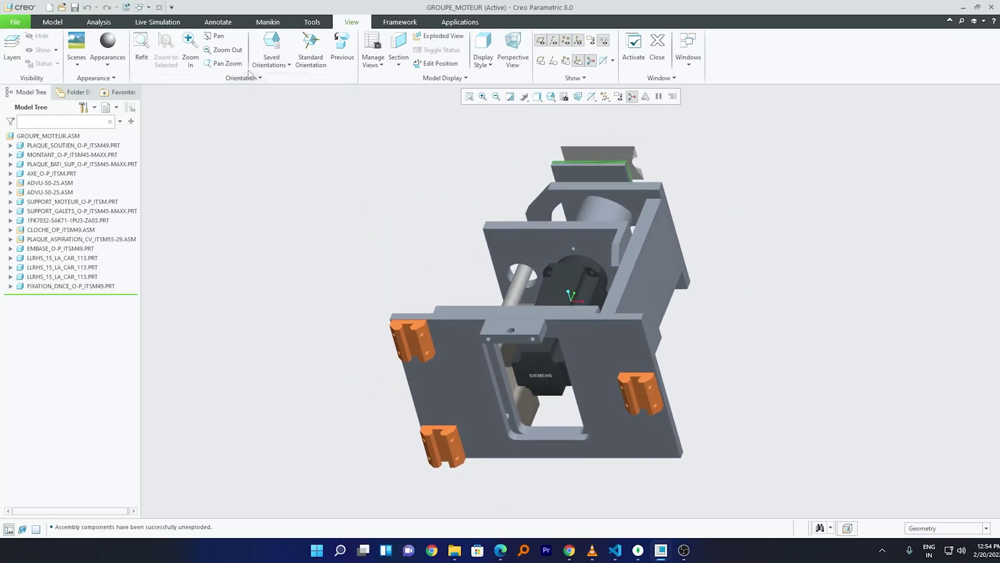
left_click(440, 35)
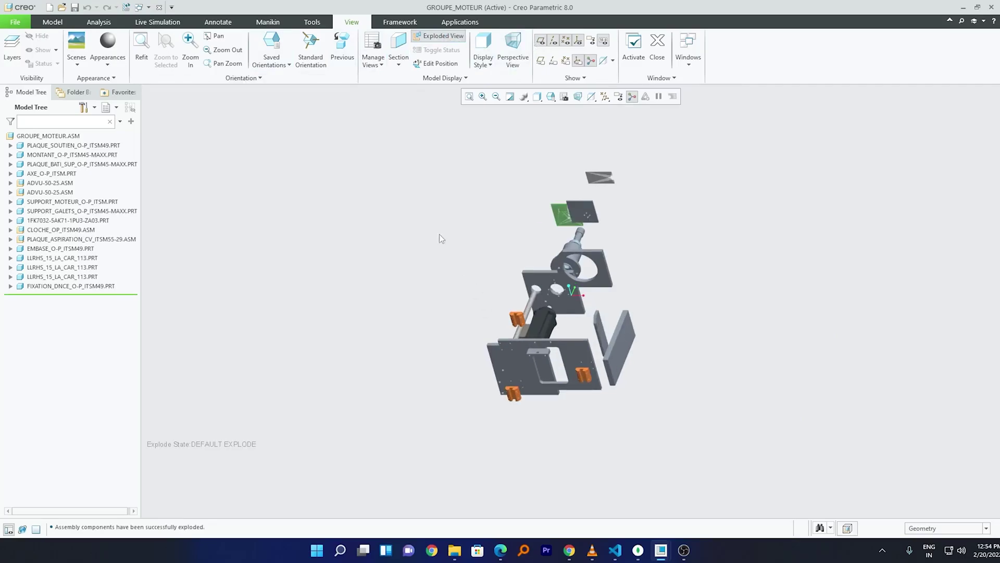
left_click(264, 67)
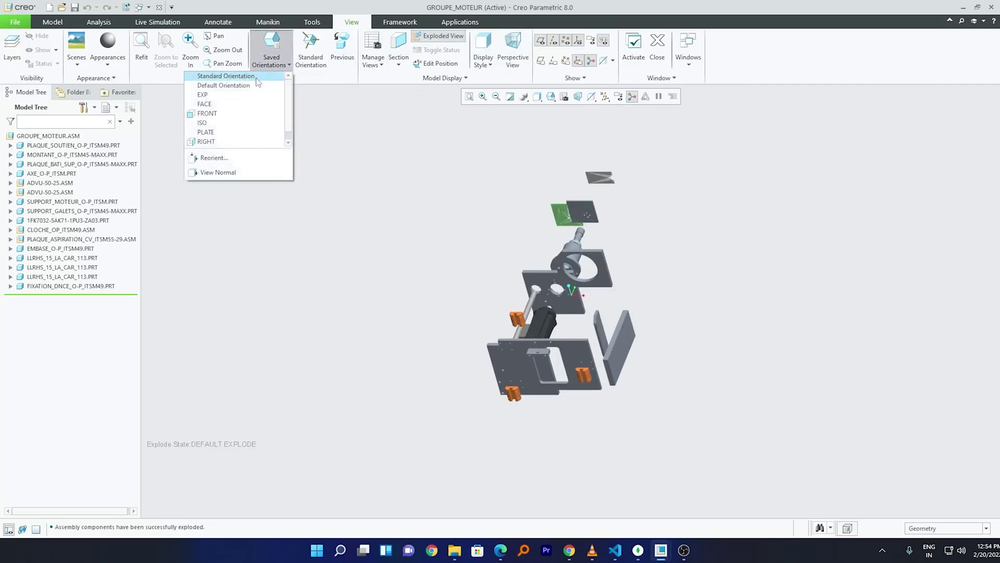
left_click(239, 77)
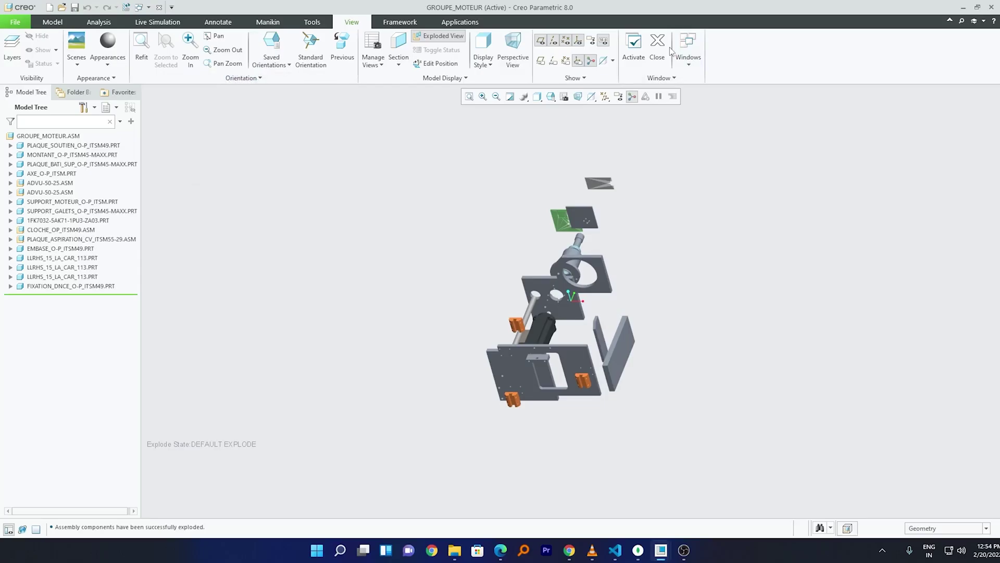
left_click(688, 50)
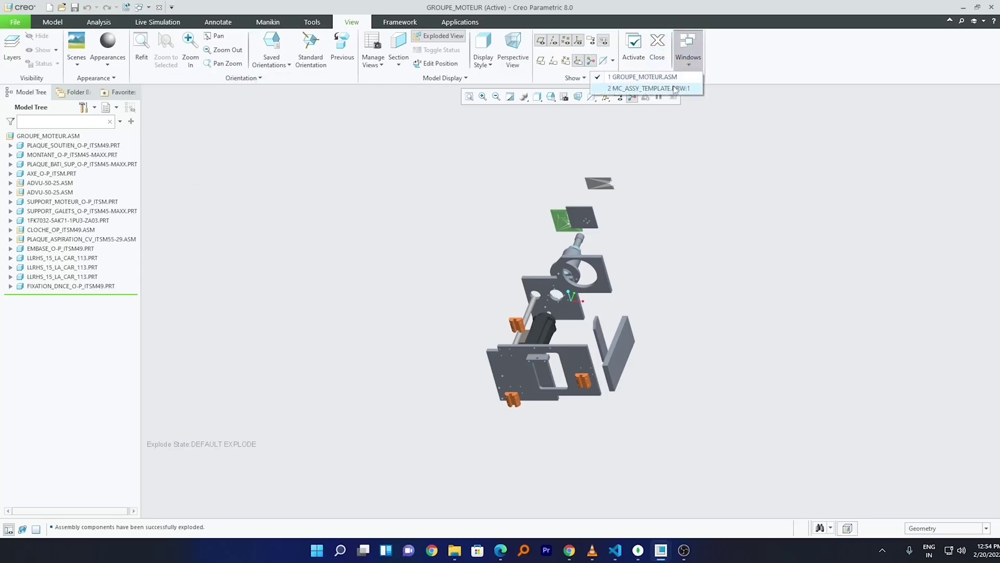
- Bring MC_ASSY_TEMPLATE.DRW:1 to the front and display its Layout tools
left_click(674, 89)
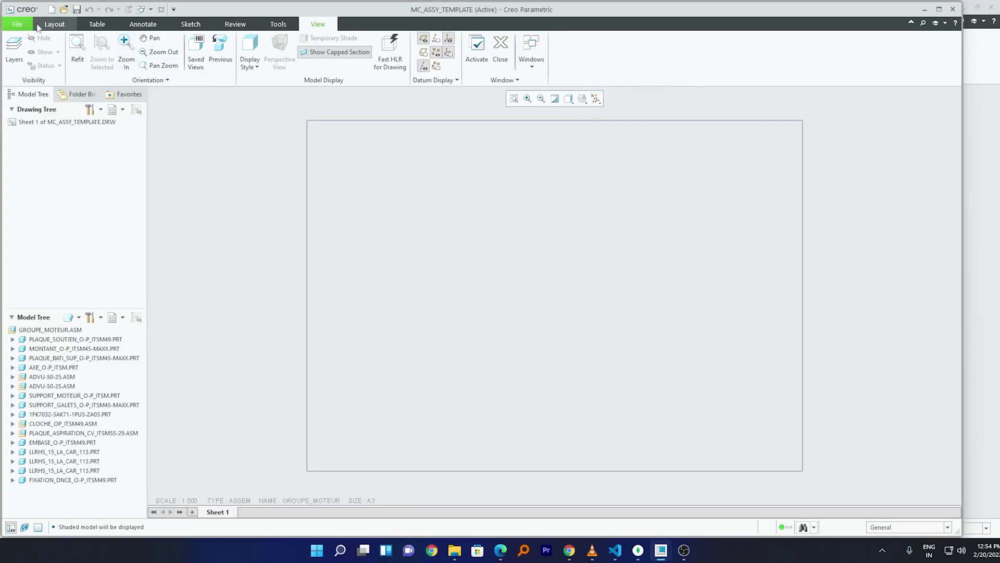
scroll(55, 26, "up", 1)
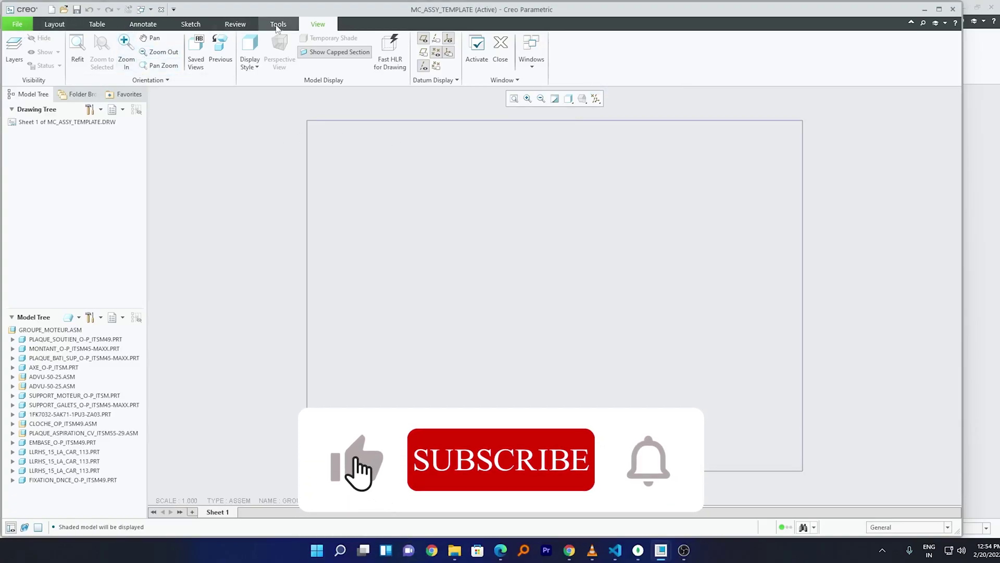
left_click(60, 25)
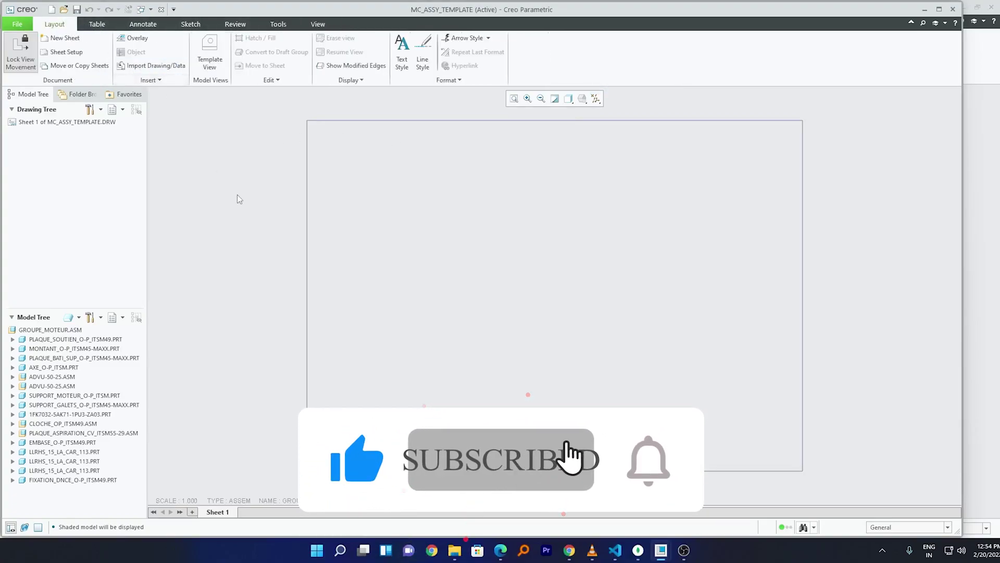
- Define template view EXPLODED VIEW ASSY with orientation EXP, Default explode state, and display options
left_click(209, 52)
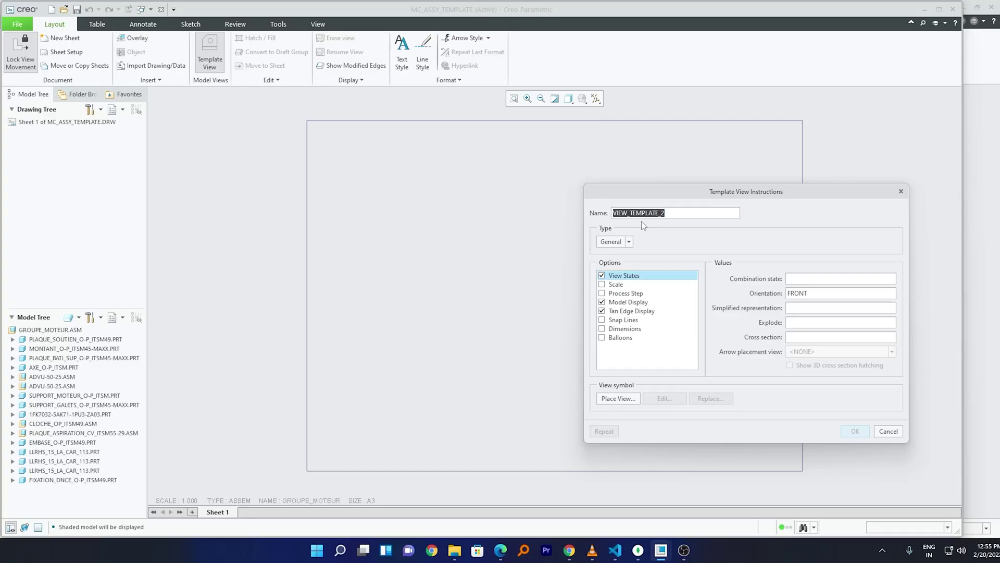
type("Exploded view assy")
left_click(826, 293)
type("exp")
left_click(808, 327)
type("default")
left_click(827, 307)
left_click(642, 312)
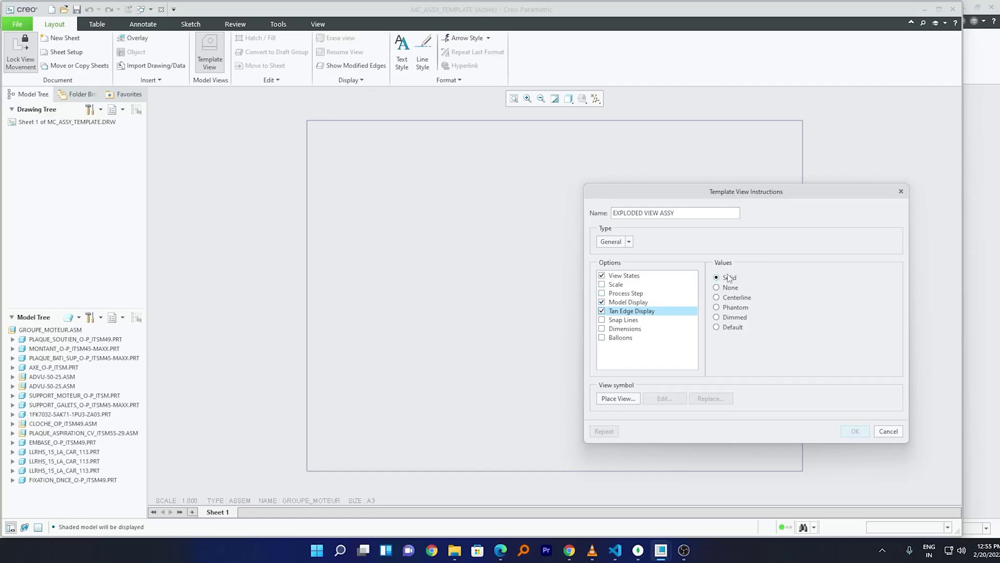
left_click(647, 301)
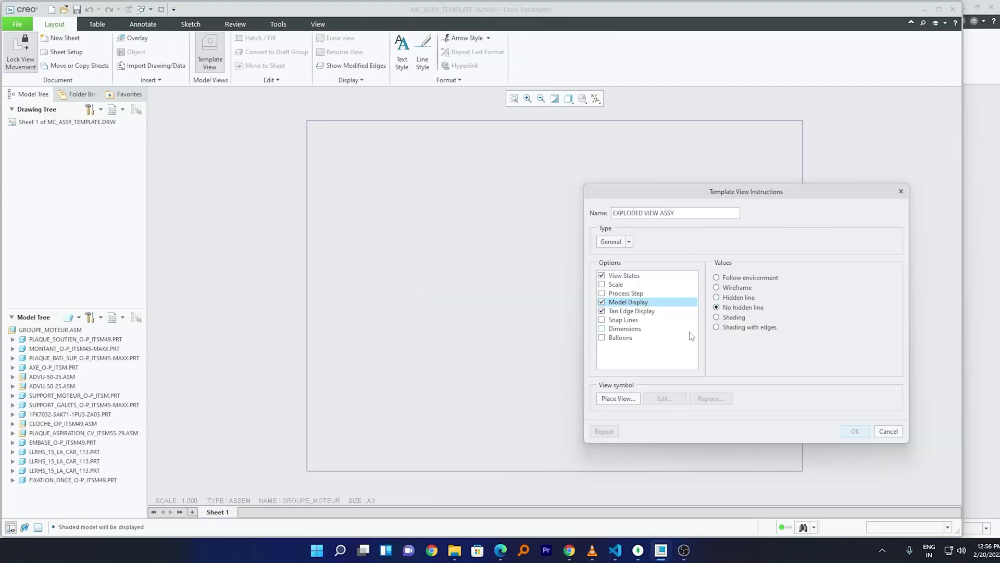
- Place the view box over the sheet's left side, review its view states, and accept
left_click(619, 398)
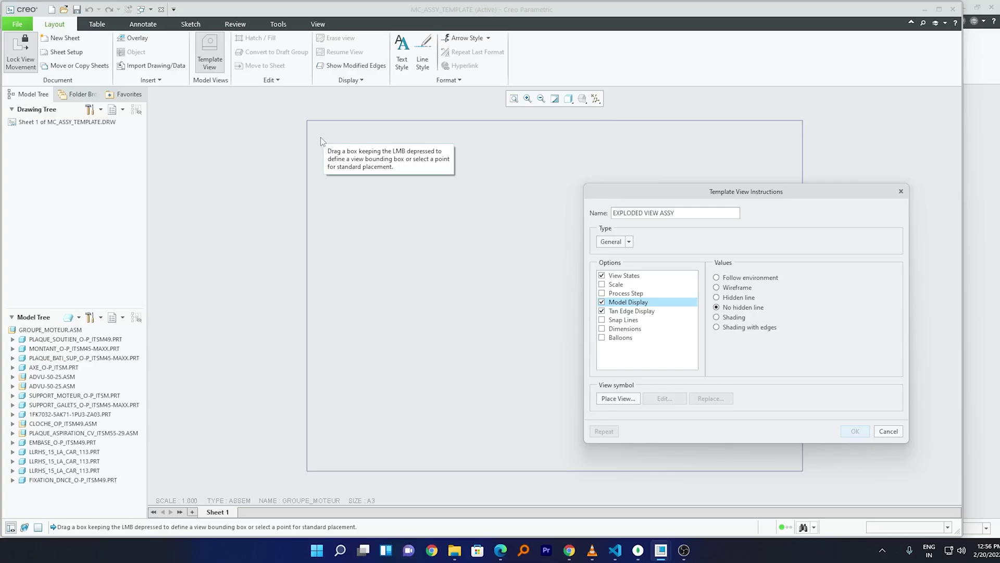
left_click_drag(320, 137, 594, 419)
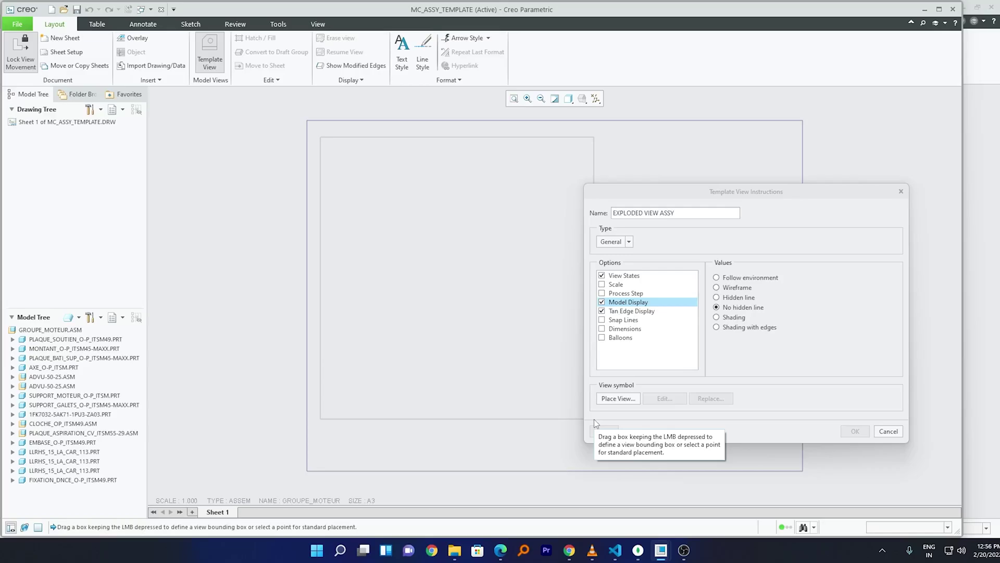
left_click_drag(594, 418, 593, 419)
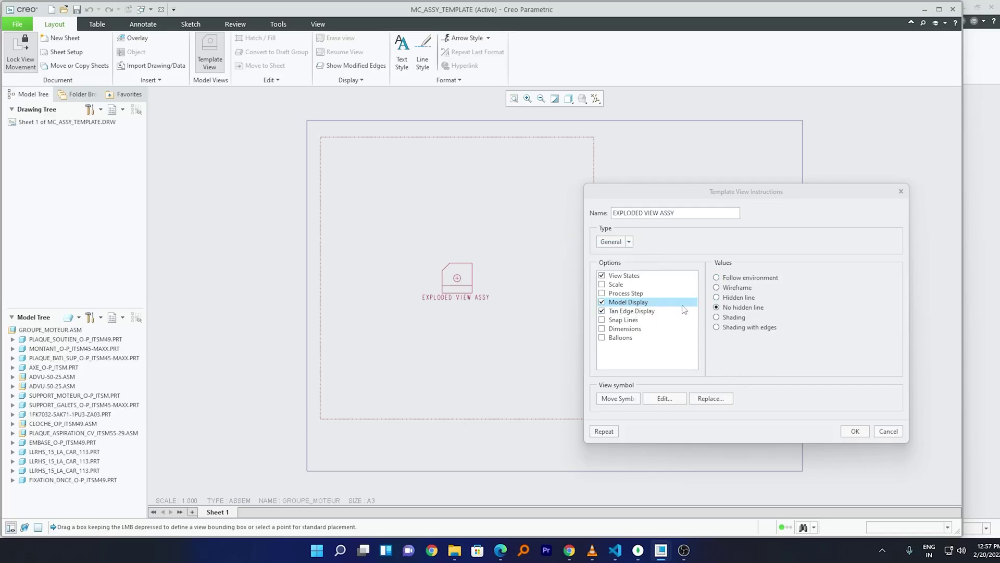
left_click(653, 313)
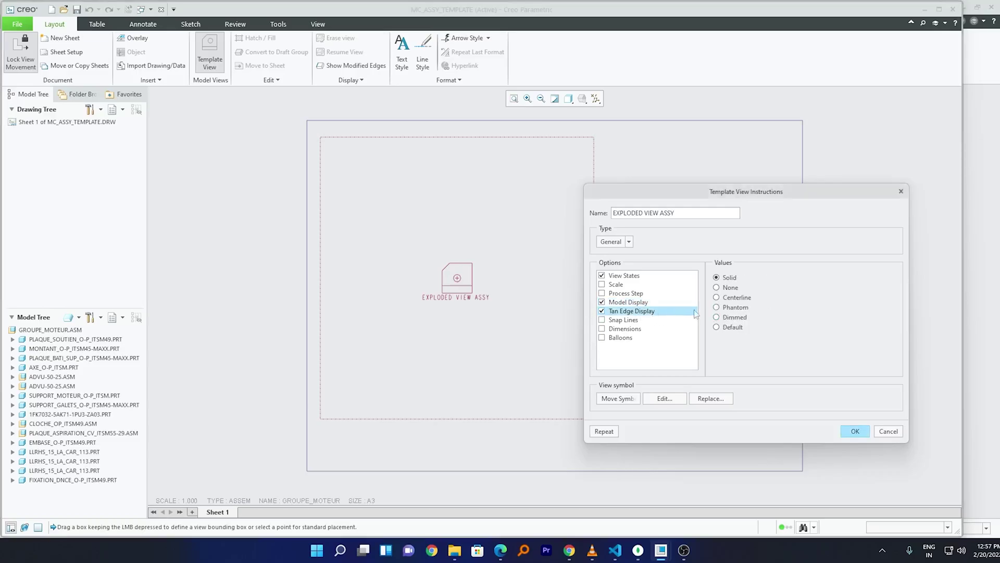
left_click(651, 276)
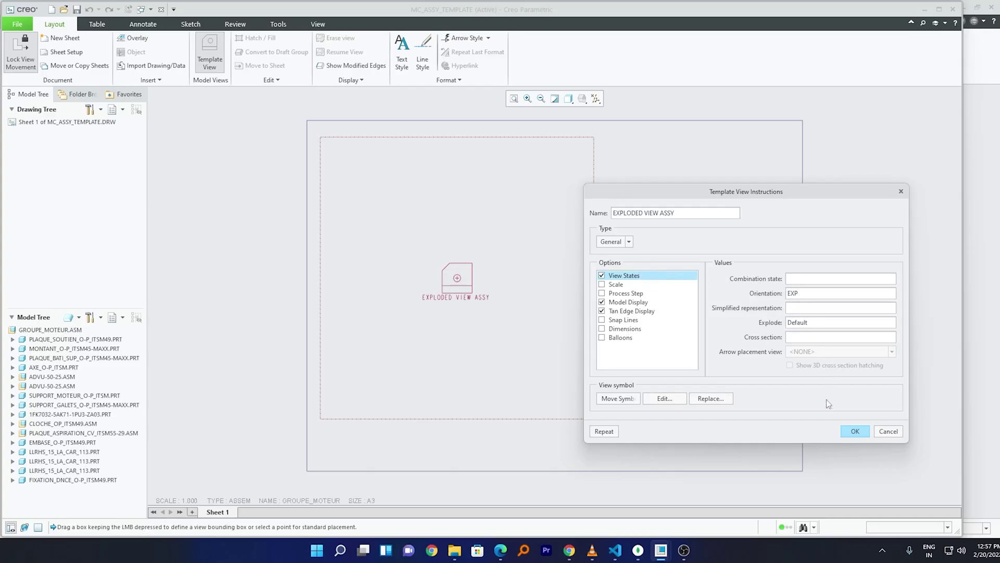
left_click(859, 432)
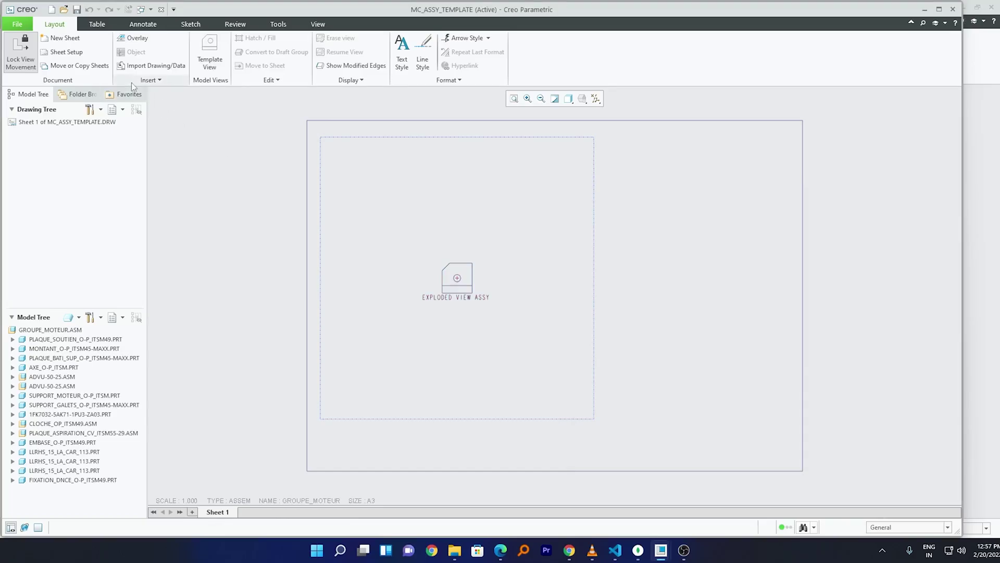
- Bring up the drawing's Table tools and browse the Table and Quick Tables options
left_click(97, 25)
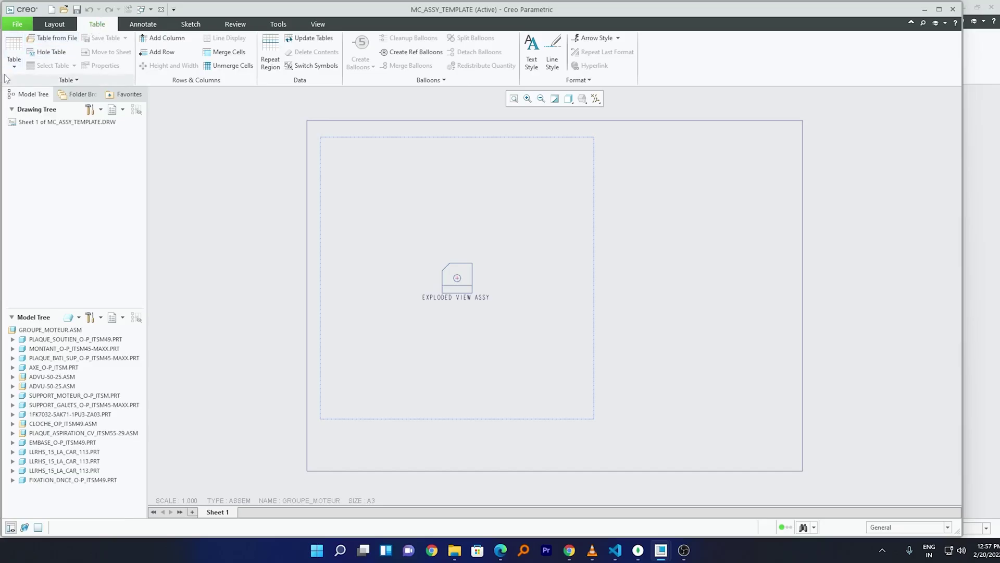
left_click(13, 49)
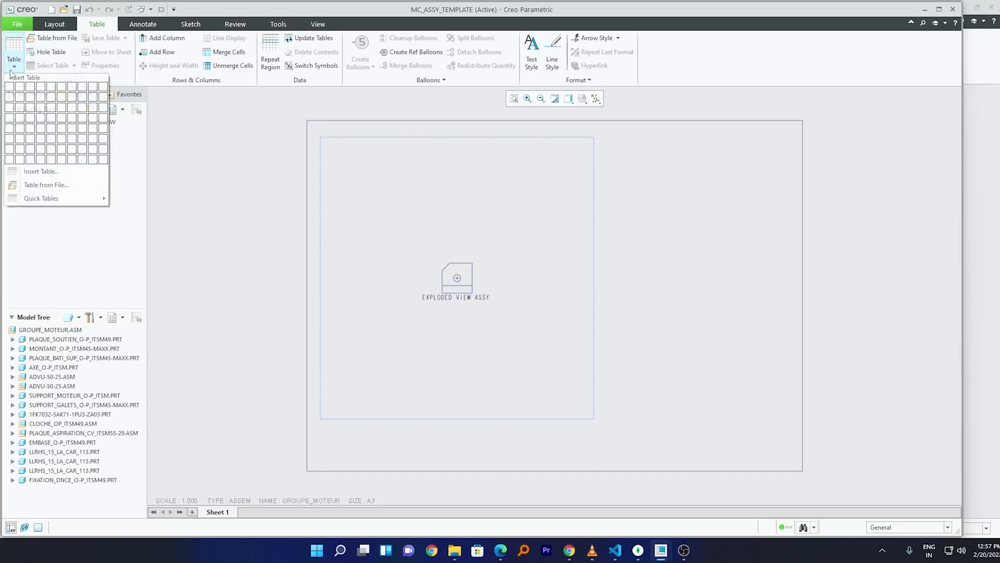
mouse_move(58, 198)
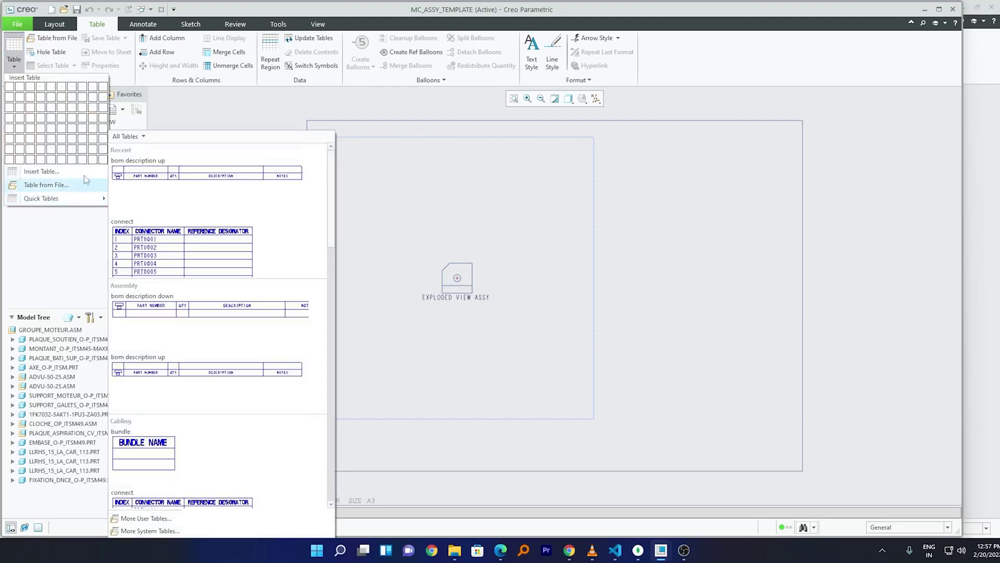
left_click(174, 112)
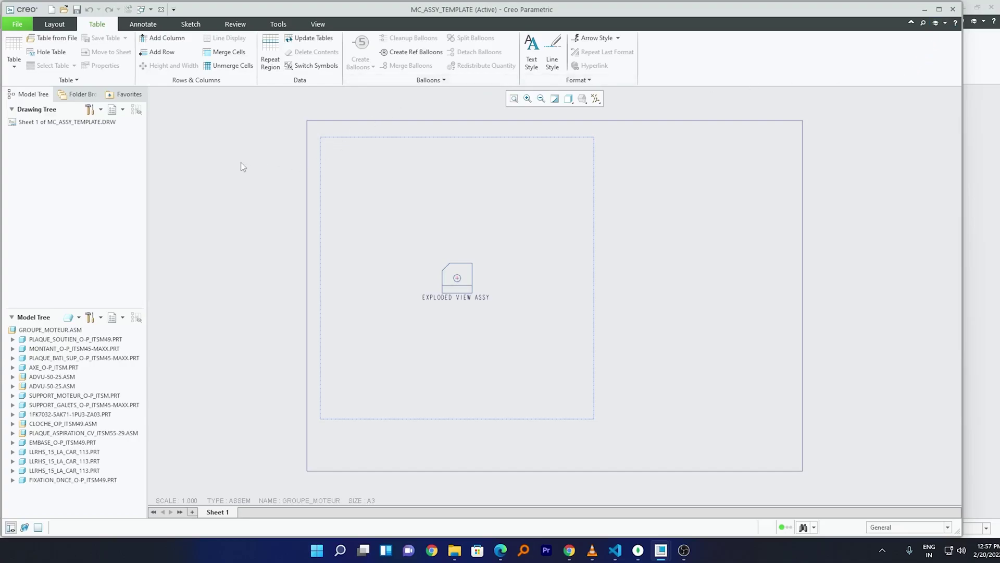
- Insert machine.tbl from the Desktop and place it right of the view area
left_click(55, 43)
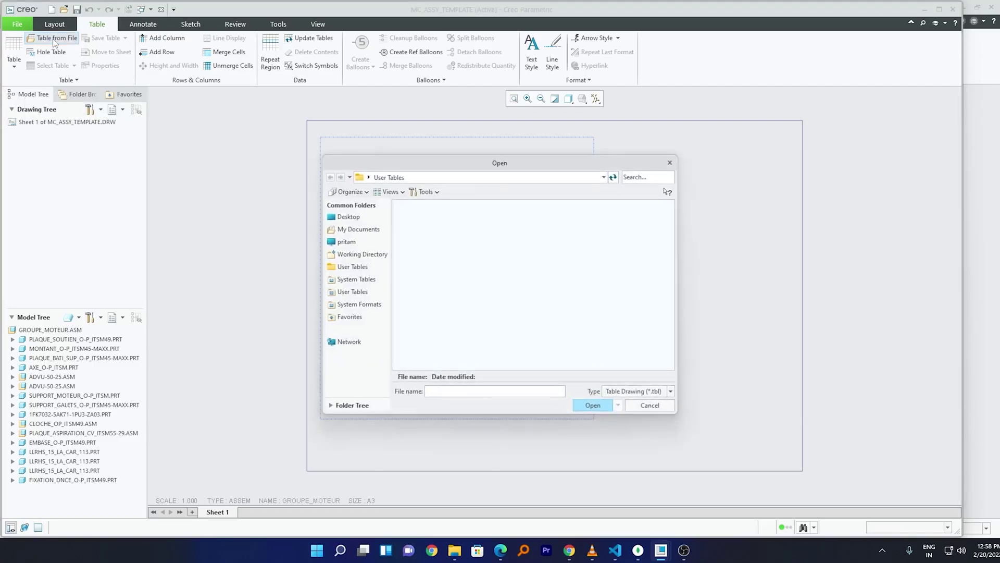
left_click(349, 217)
left_click(415, 246)
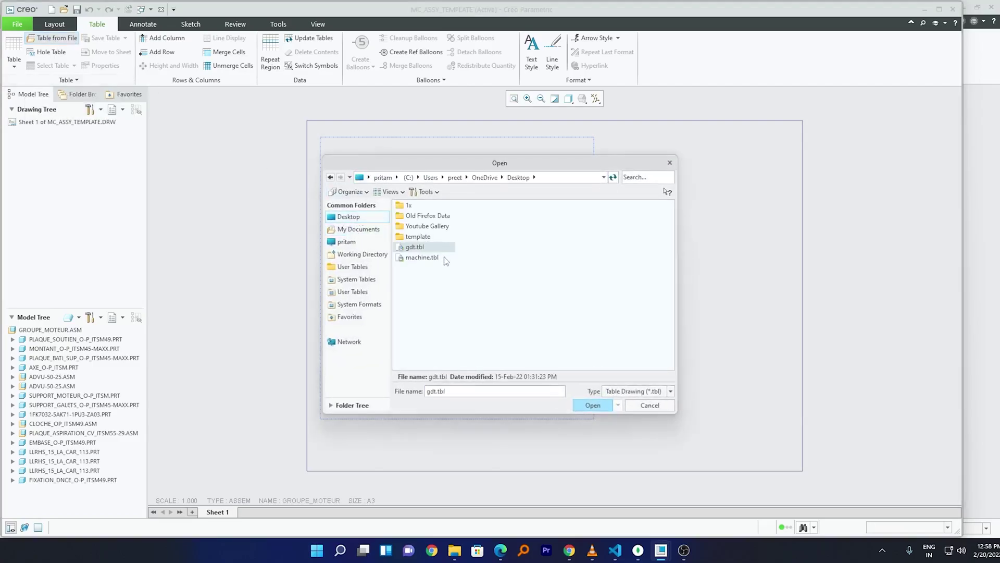
left_click(433, 257)
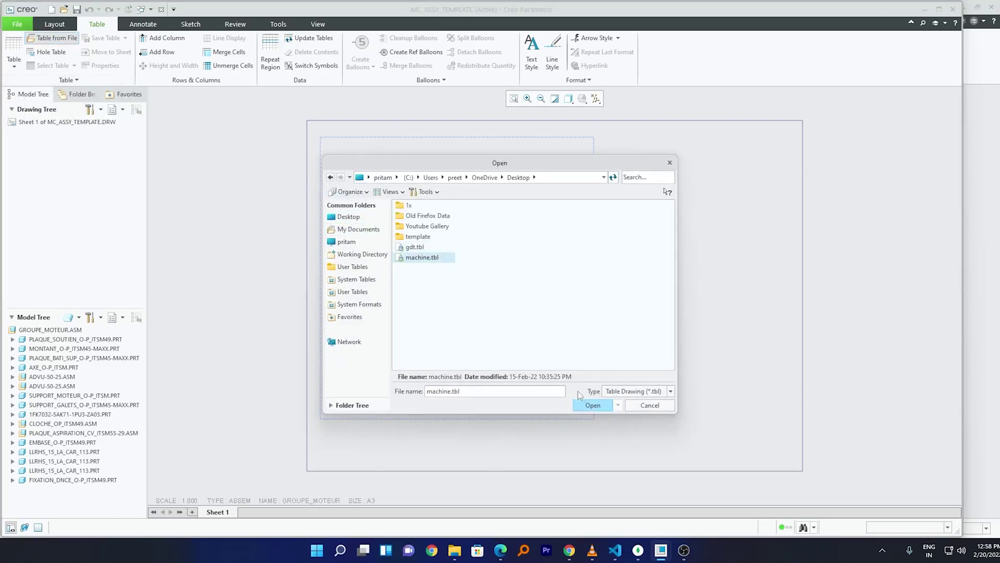
left_click(594, 405)
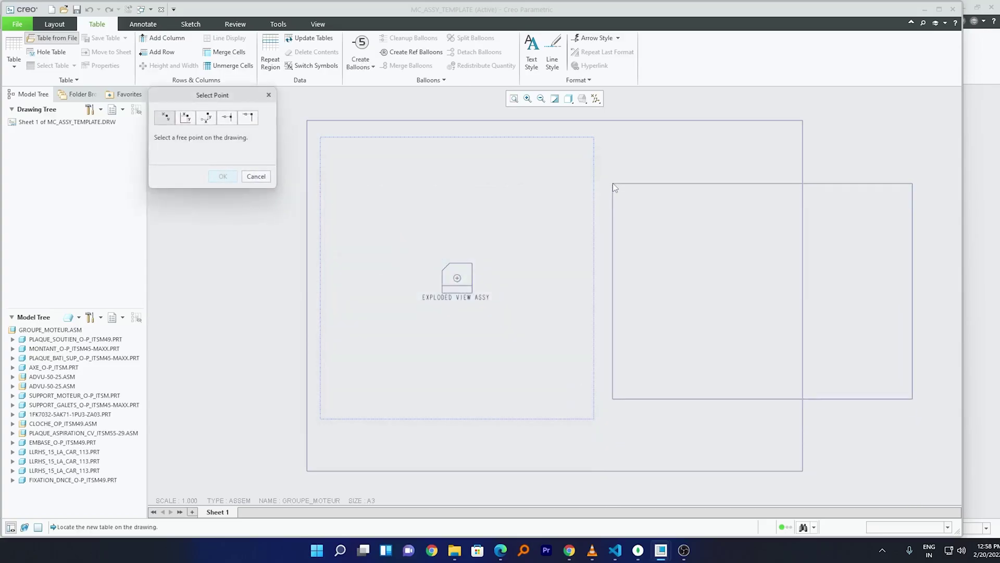
left_click(612, 179)
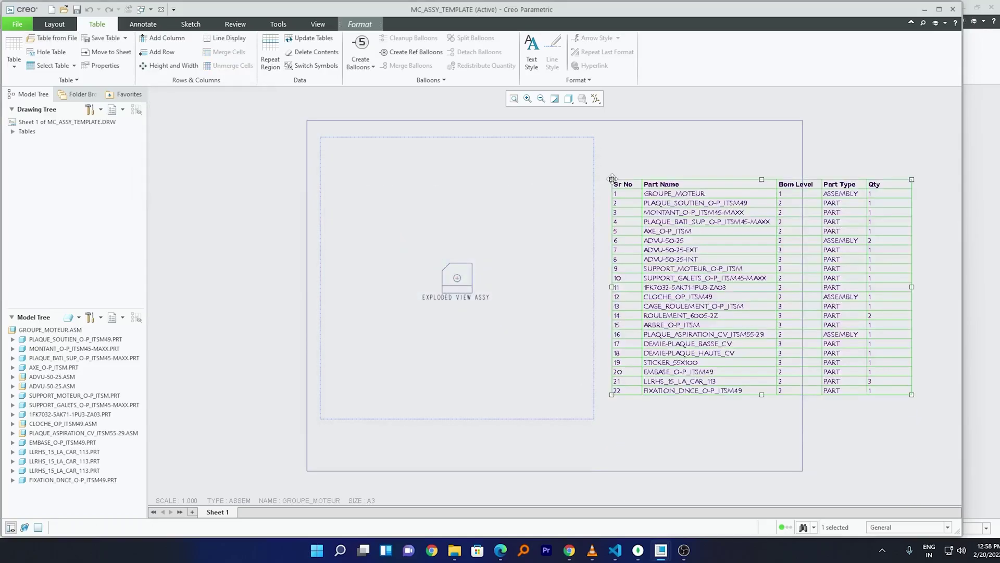
- Shift the placed BOM table slightly down and to the left
left_click(610, 152)
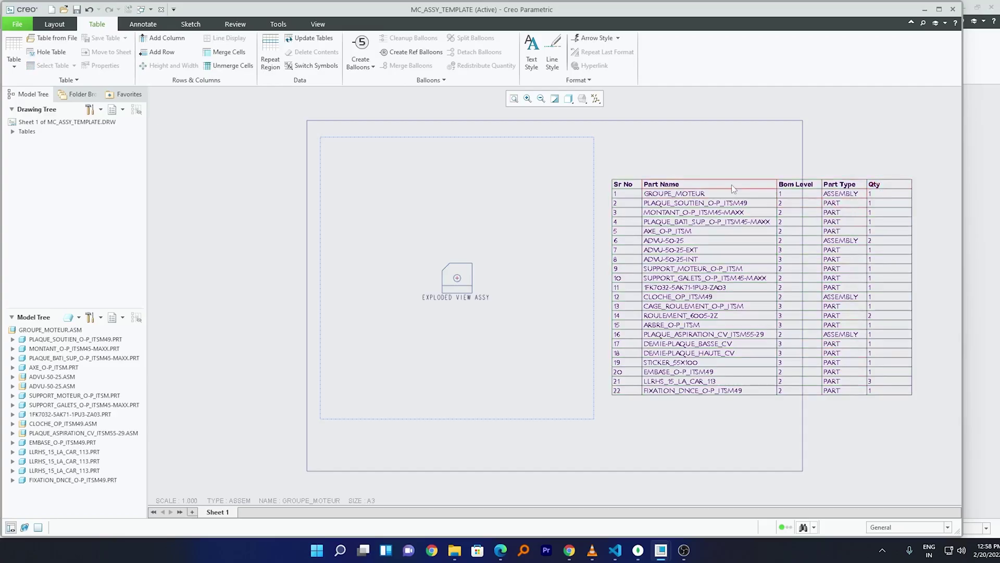
scroll(698, 164, "down", 3)
scroll(693, 170, "up", 3)
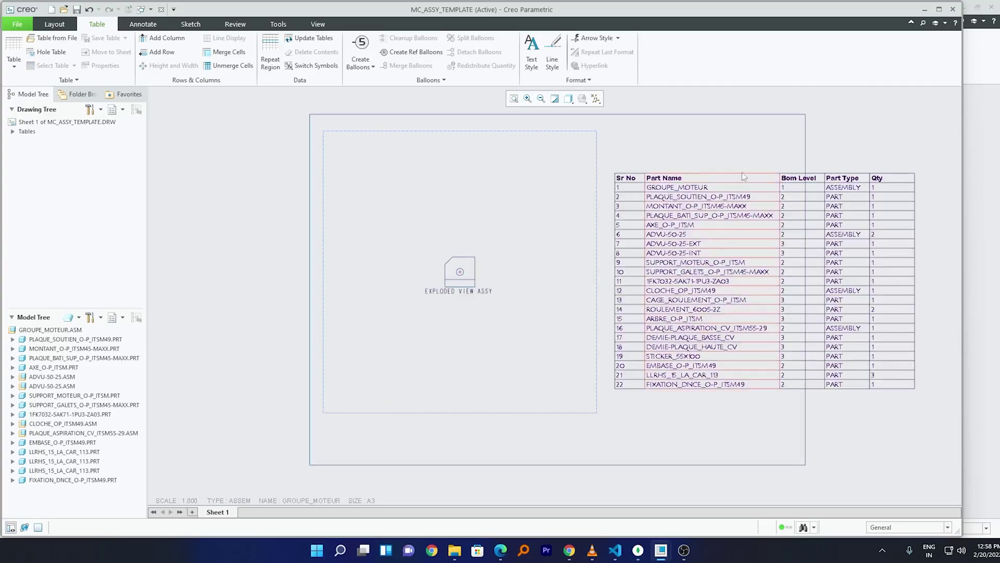
left_click(610, 150)
left_click_drag(915, 388, 907, 416)
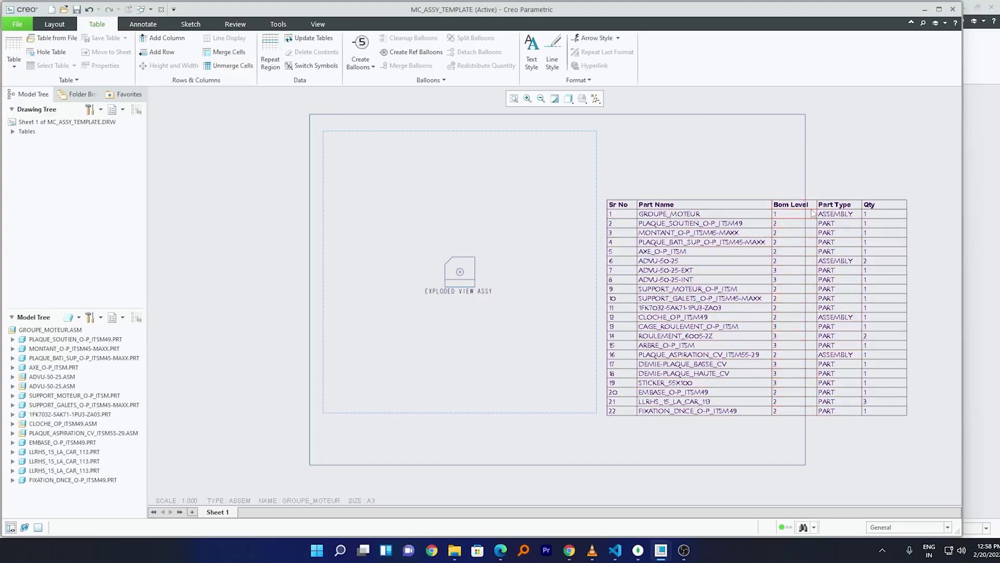
- Delete the Bom Level and Part Type columns from the BOM table
left_click(807, 204)
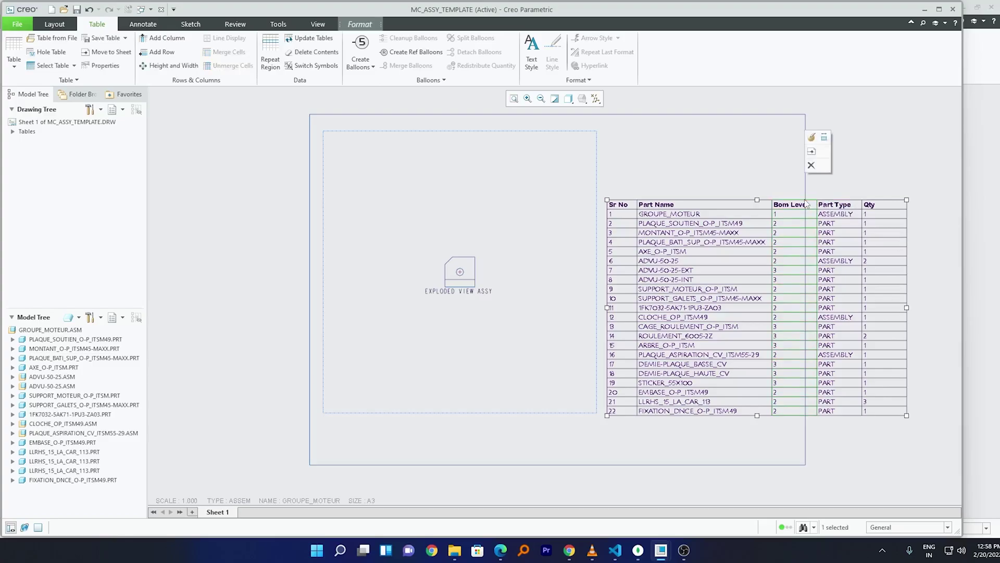
left_click(811, 165)
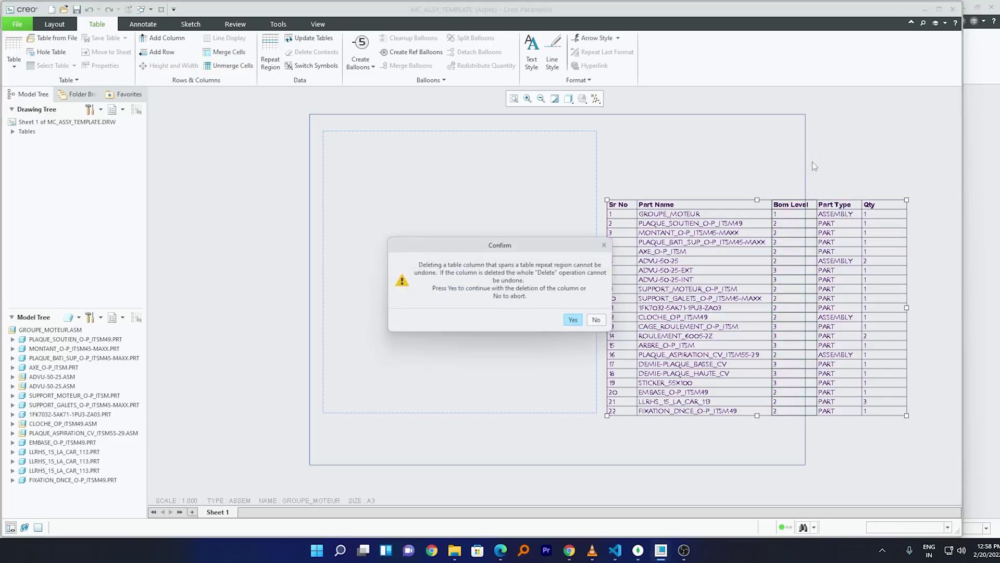
left_click(573, 321)
left_click(791, 202)
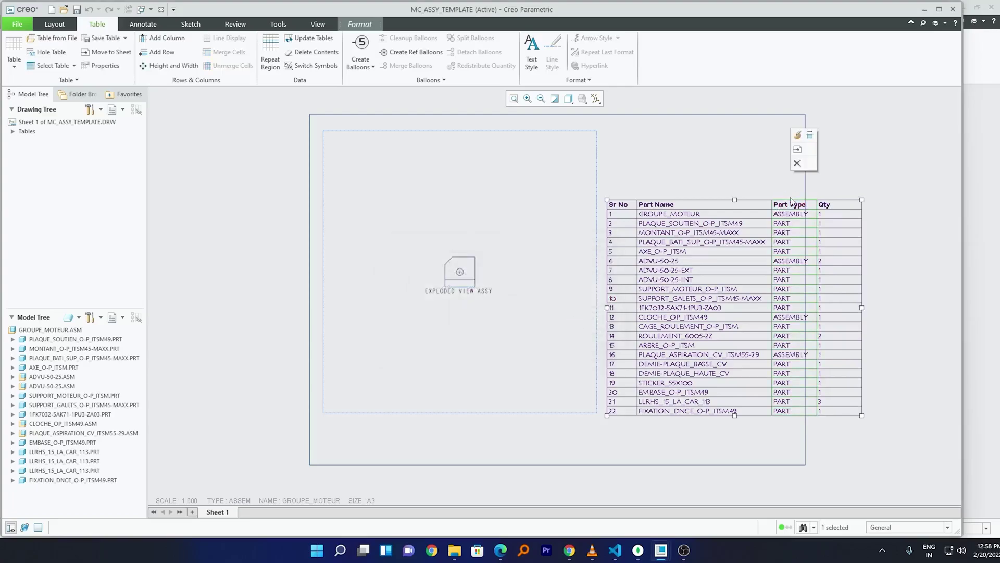
left_click(797, 163)
left_click(573, 320)
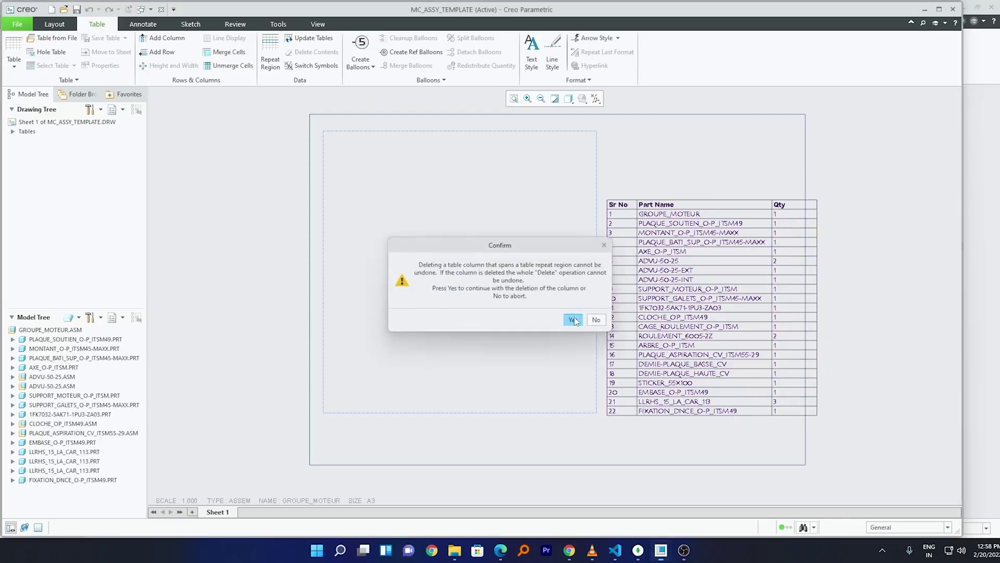
- Narrow the Qty column to a width of 1.000
left_click(808, 204)
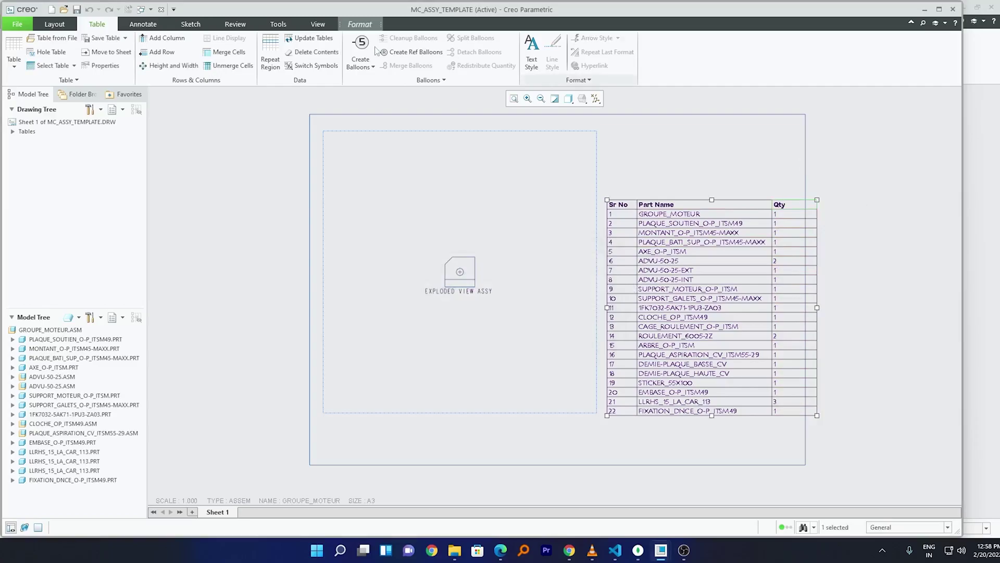
left_click(188, 69)
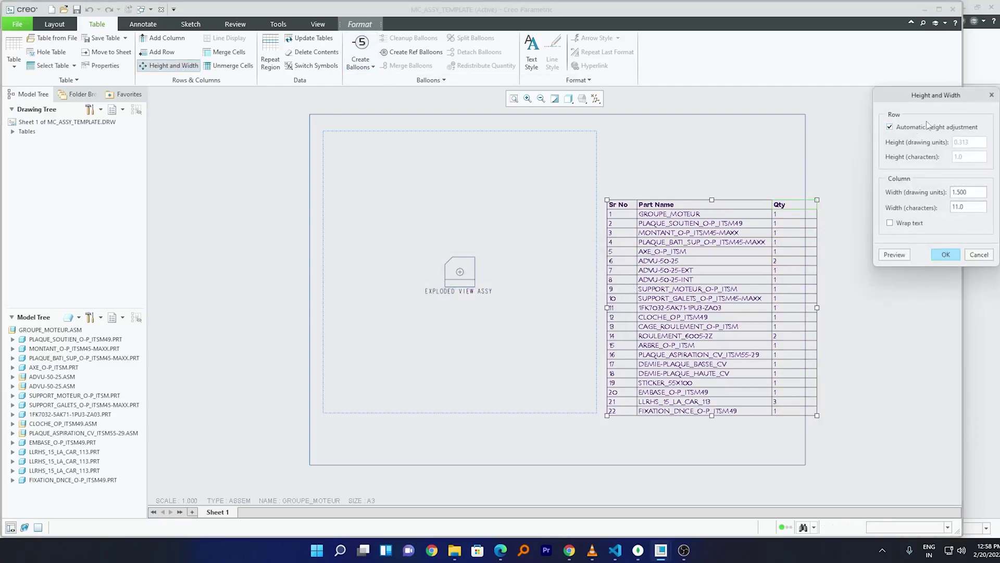
left_click(847, 261)
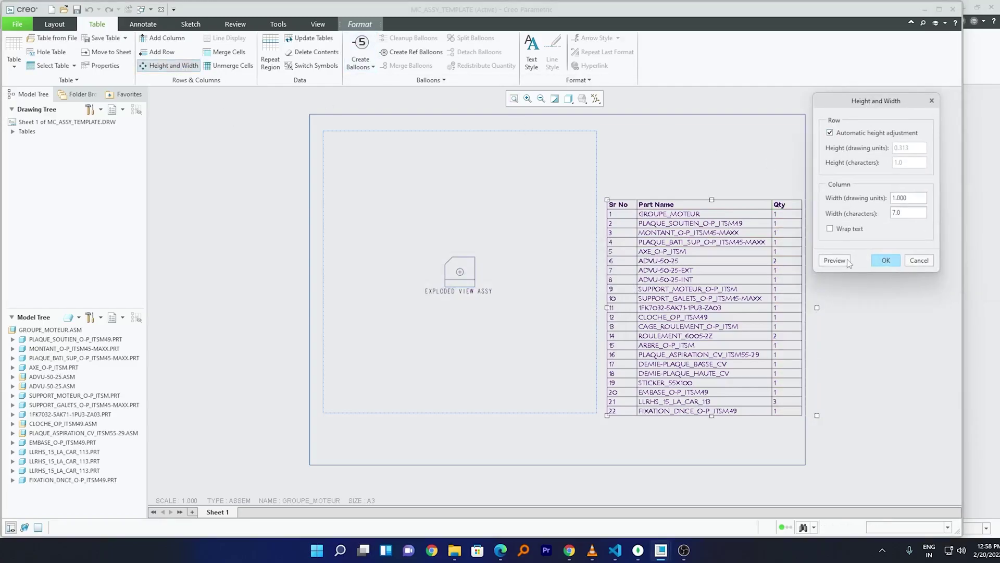
double_click(900, 198)
left_click(886, 260)
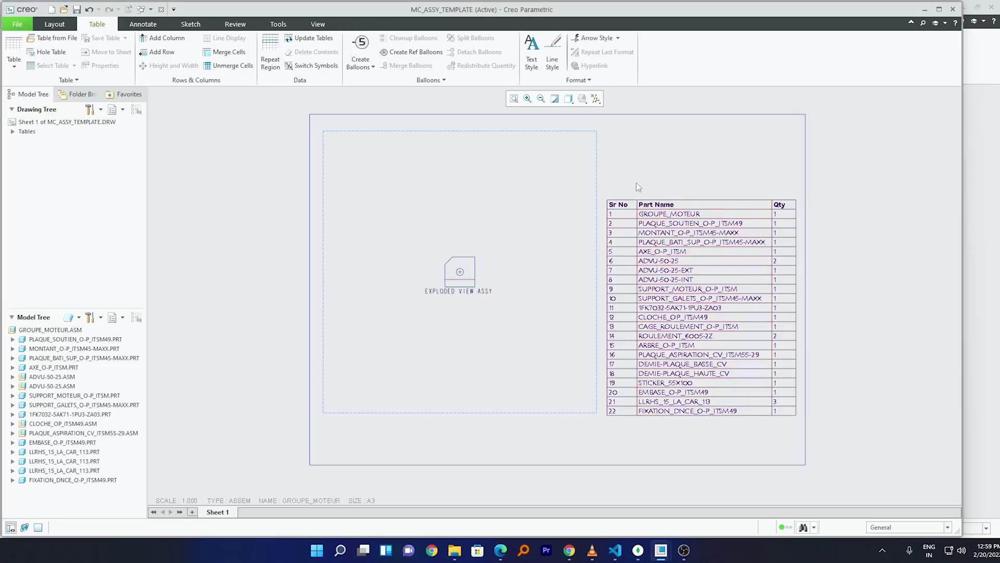
- Nudge the BOM table slightly right into position
left_click(619, 201)
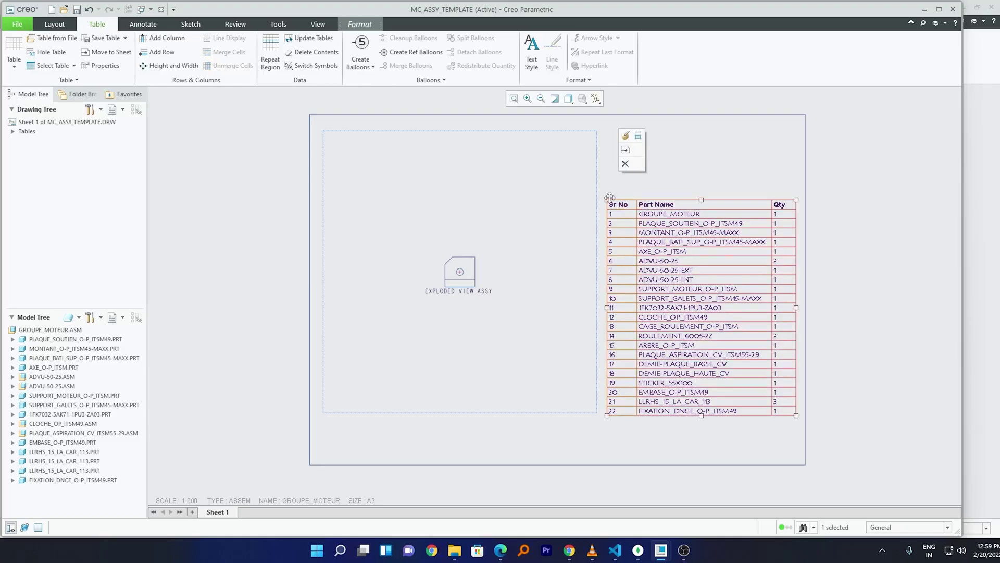
left_click_drag(613, 199, 619, 201)
left_click(880, 198)
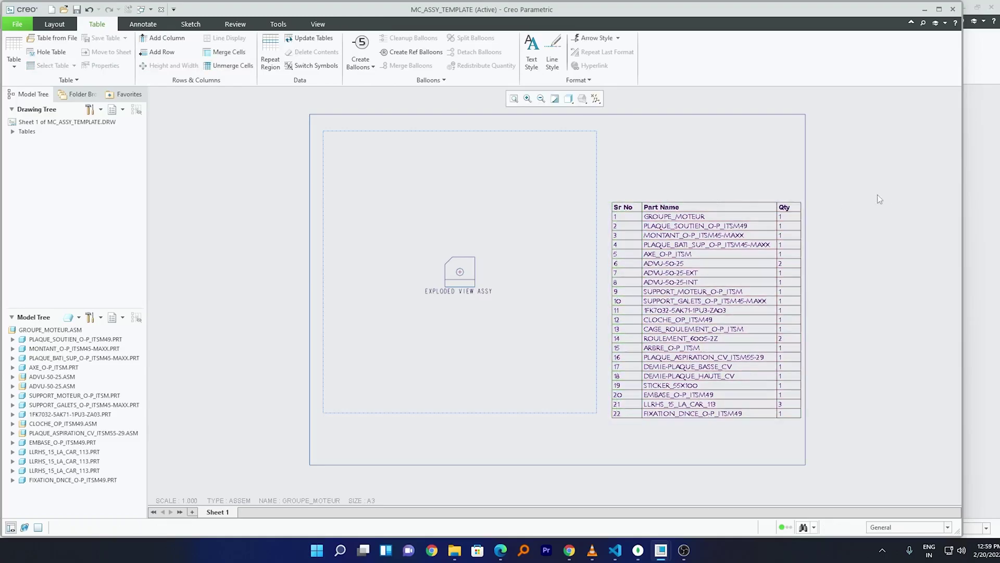
scroll(778, 277, "down", 2)
scroll(612, 159, "up", 2)
- Select the BOM table and call up its Properties from the mini toolbar
scroll(527, 180, "down", 2)
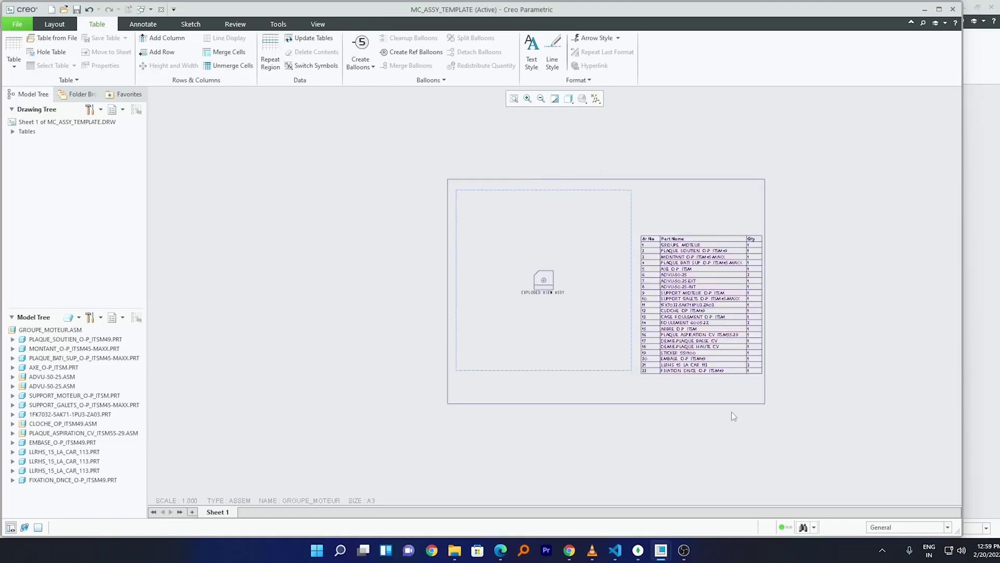
scroll(764, 383, "up", 2)
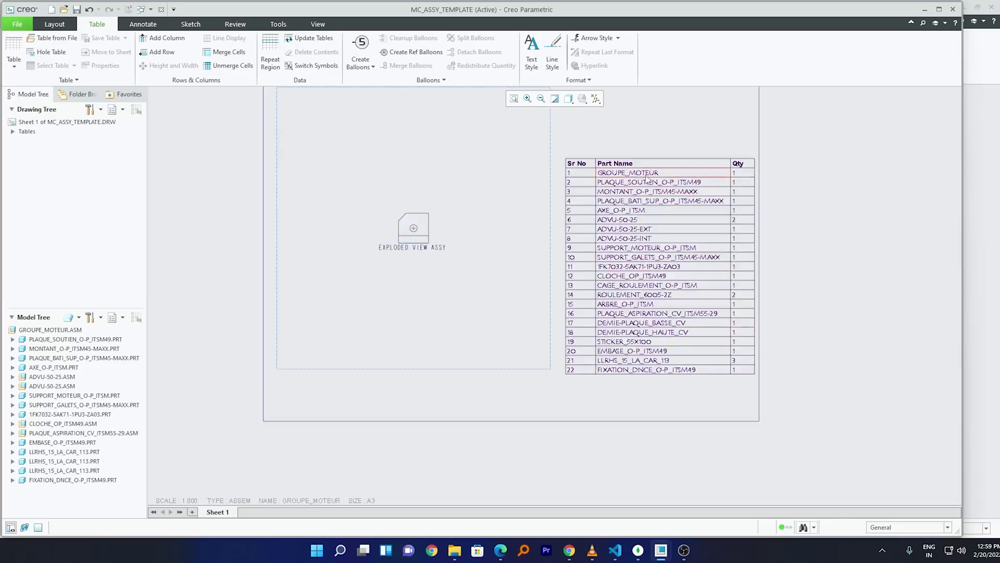
left_click(566, 160)
left_click(566, 160)
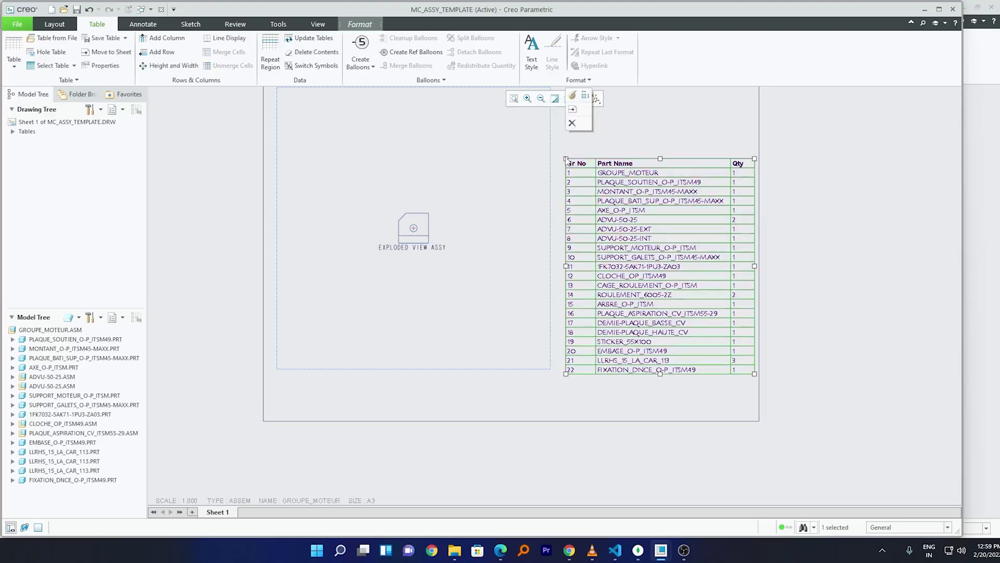
left_click(572, 109)
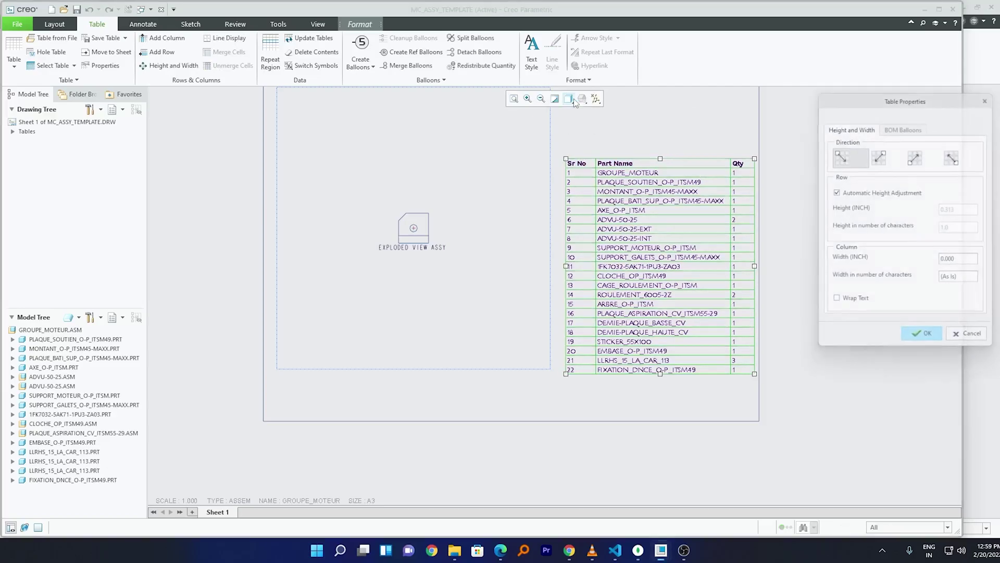
left_click(978, 341)
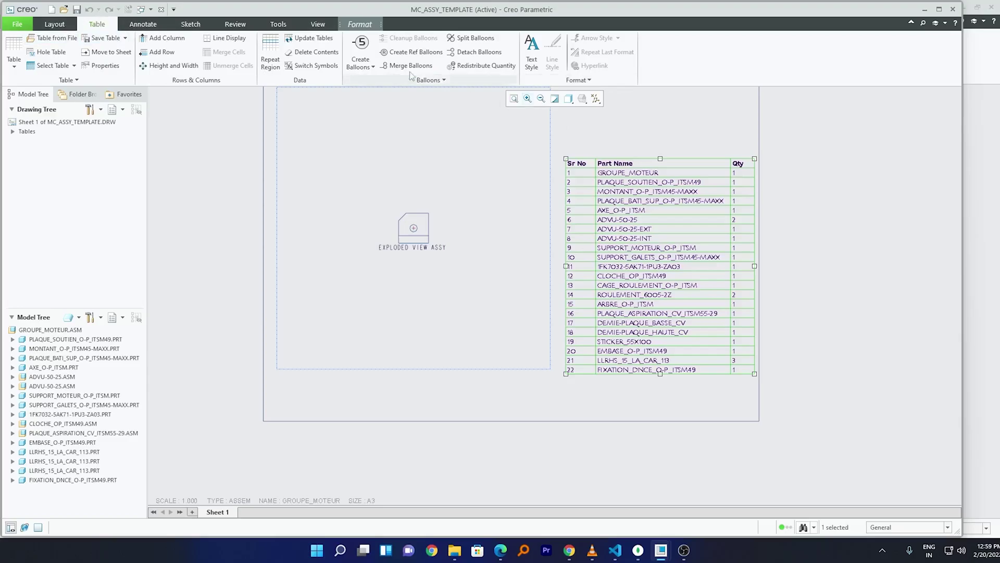
- Try the table growth directions, settling on top-down, left-to-right with header at top
left_click(96, 66)
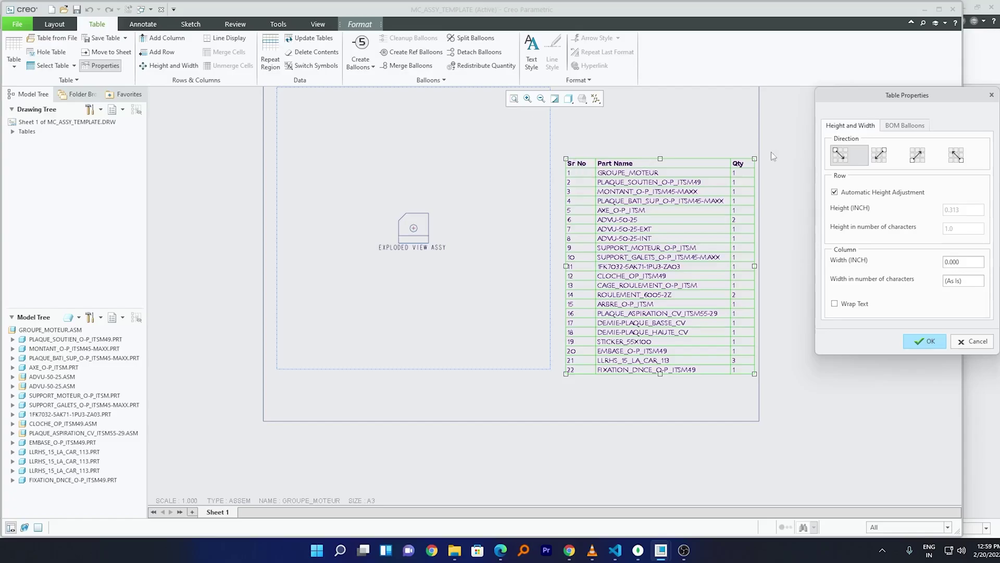
left_click(927, 156)
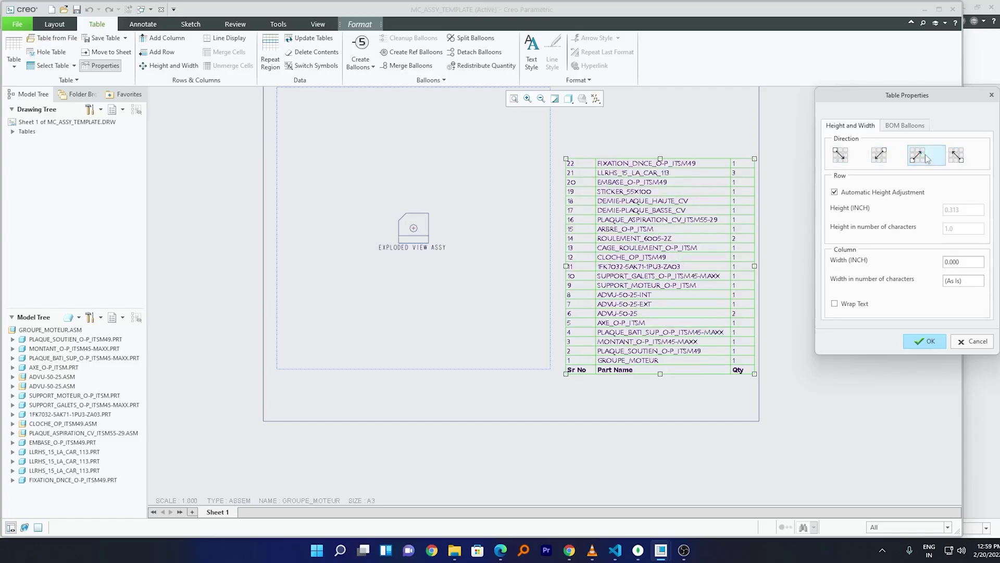
left_click(957, 155)
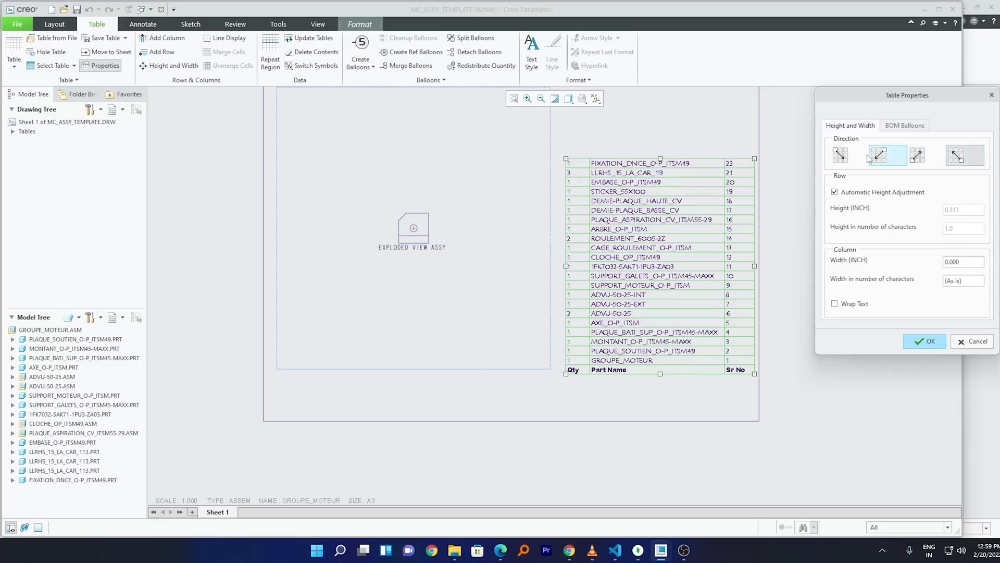
left_click(845, 154)
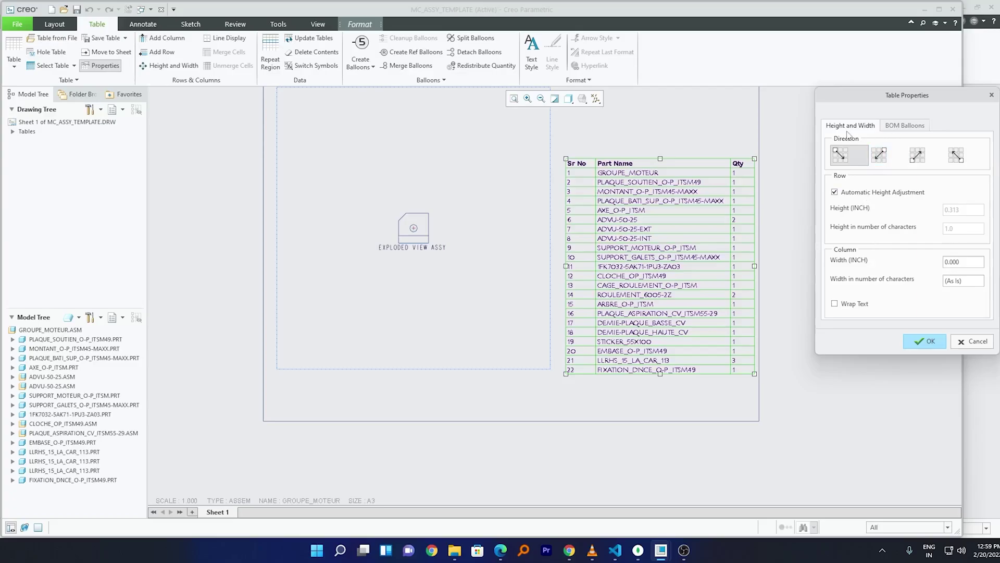
- Set Region_1 BOM balloons to Simple Circle using rpt.index, and apply
left_click(894, 127)
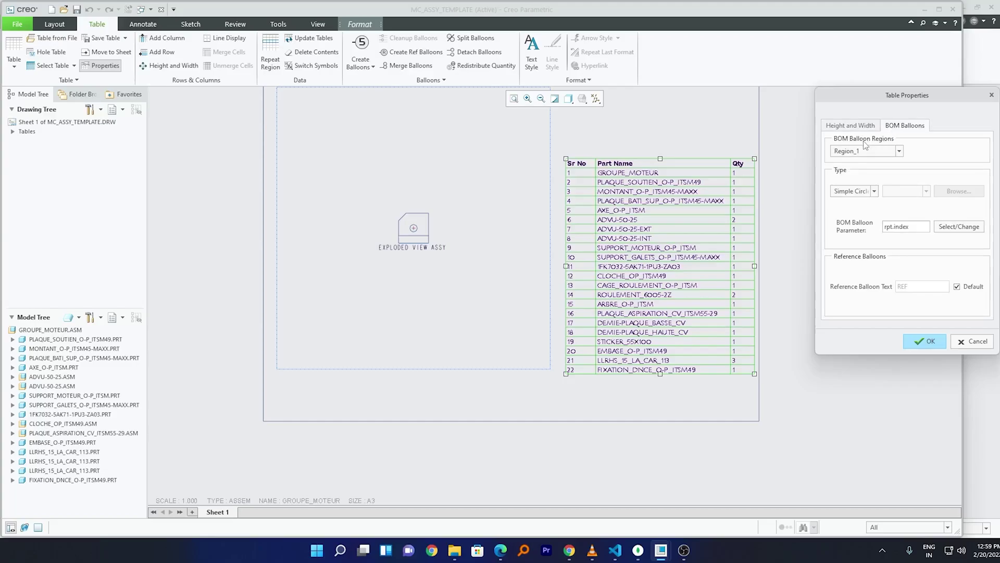
left_click(899, 151)
left_click(899, 151)
left_click(875, 191)
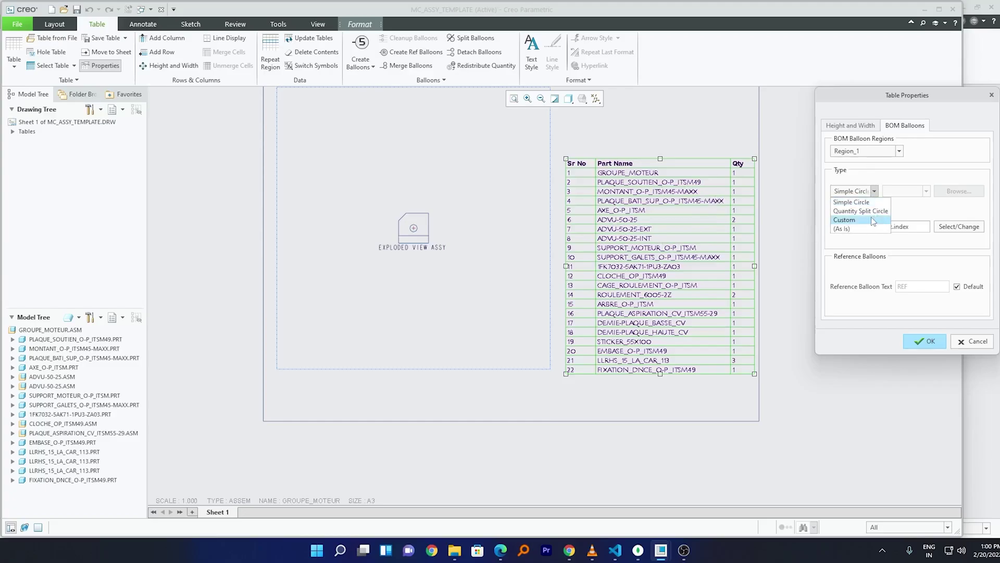
left_click(884, 188)
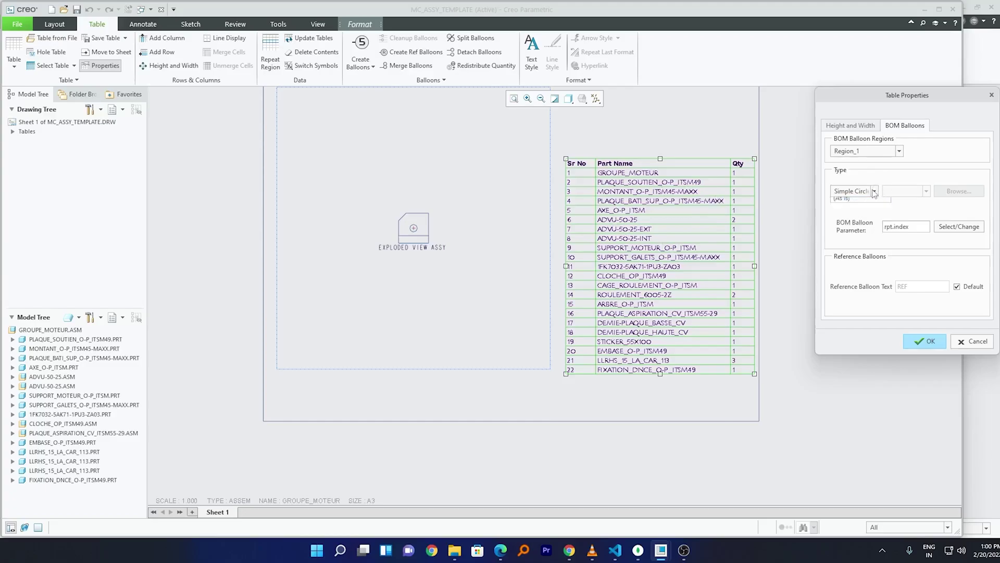
left_click(874, 191)
left_click(867, 203)
left_click(875, 191)
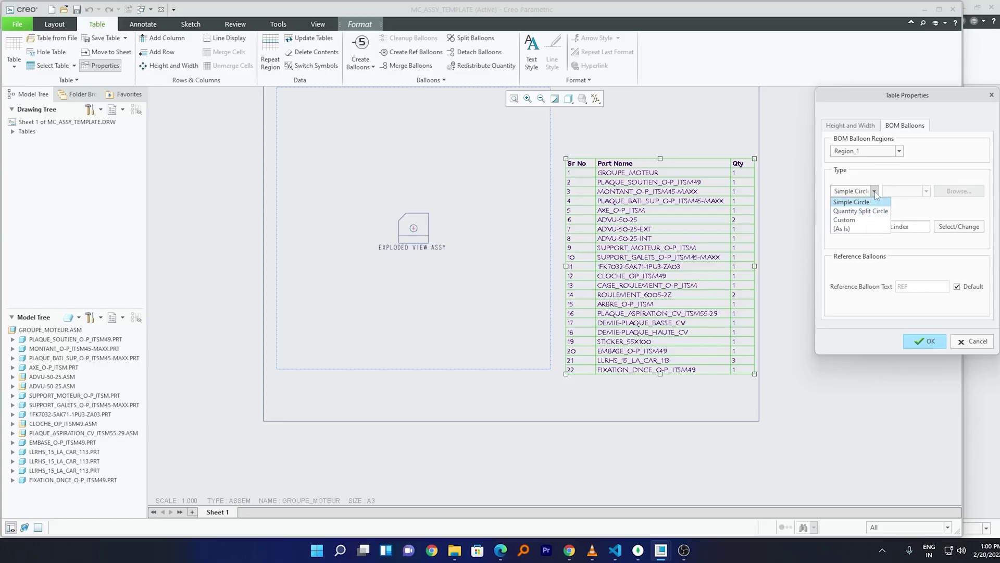
left_click(878, 202)
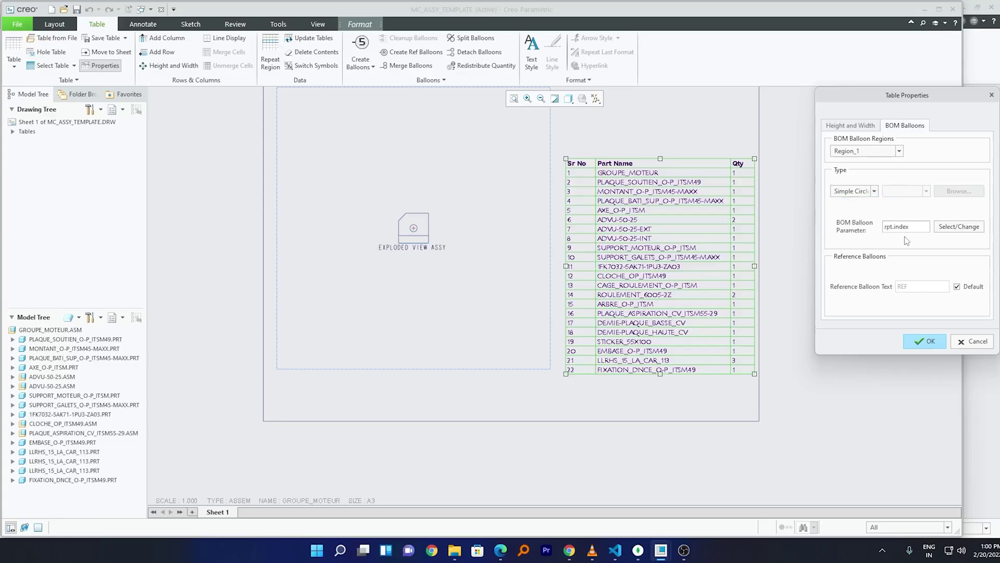
left_click(916, 340)
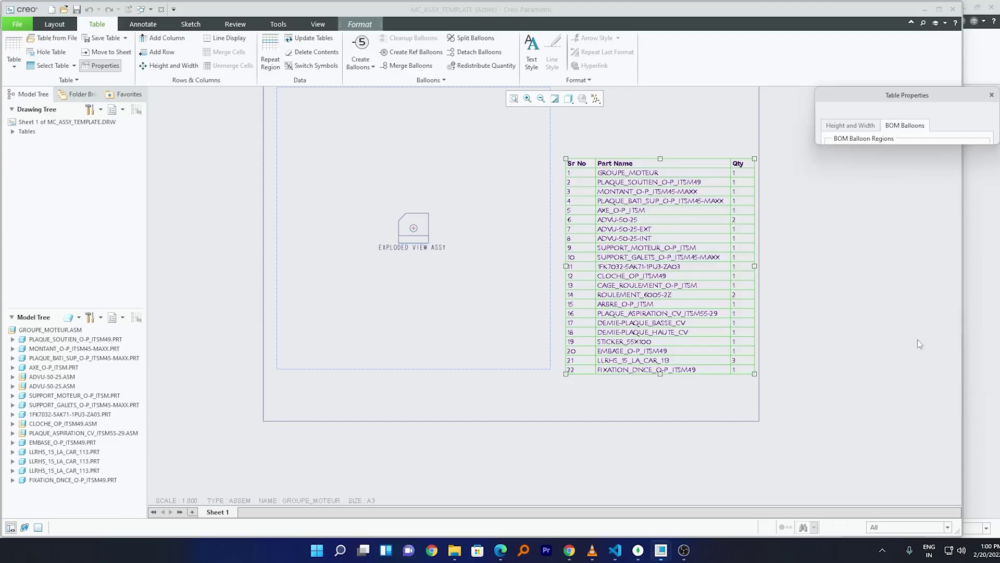
- Add Sheet 2 to MC_ASSY_TEMPLATE and begin template view VIEW_TEMPLATE_3 from Layout
scroll(719, 370, "down", 2)
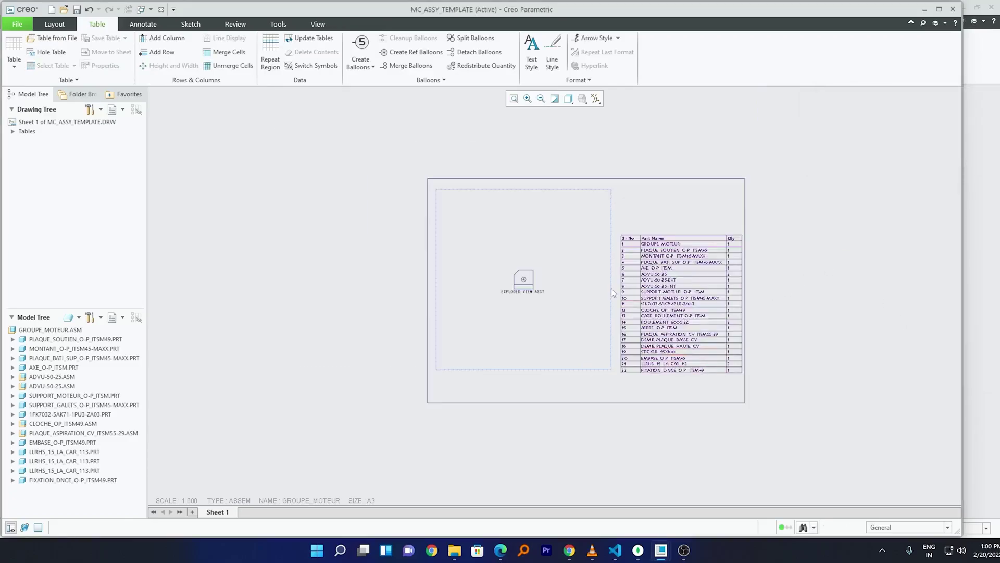
scroll(611, 289, "down", 1)
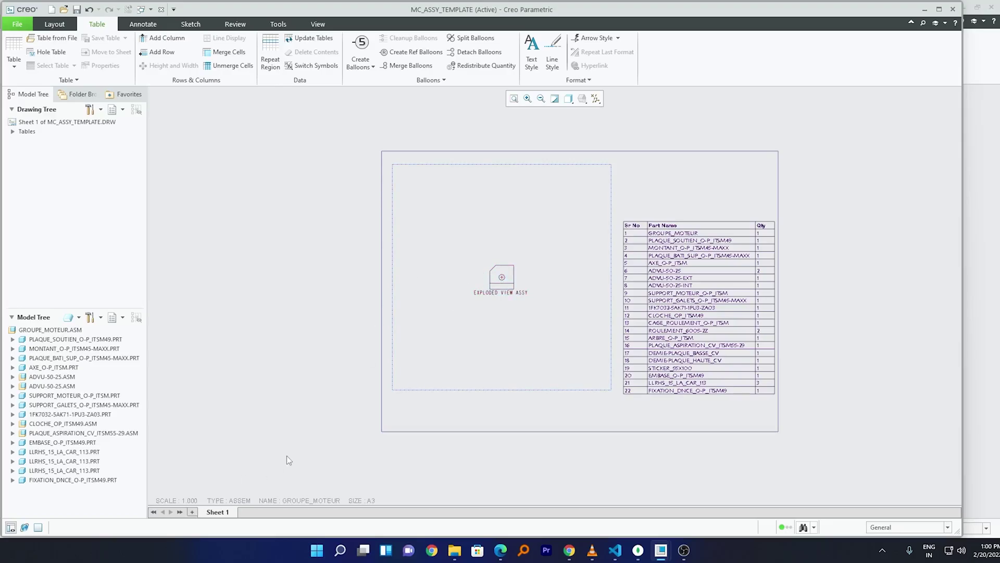
left_click(192, 512)
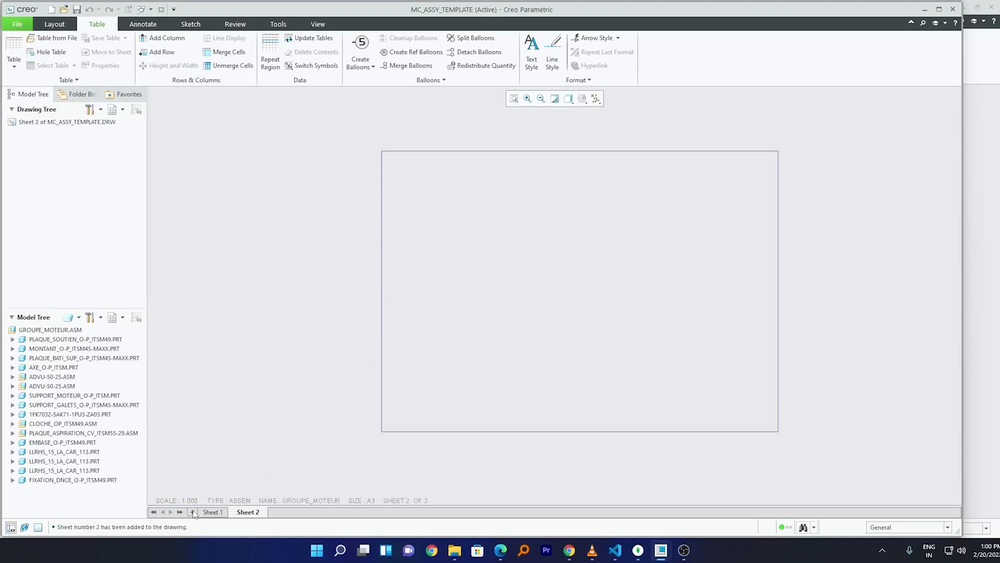
left_click(52, 23)
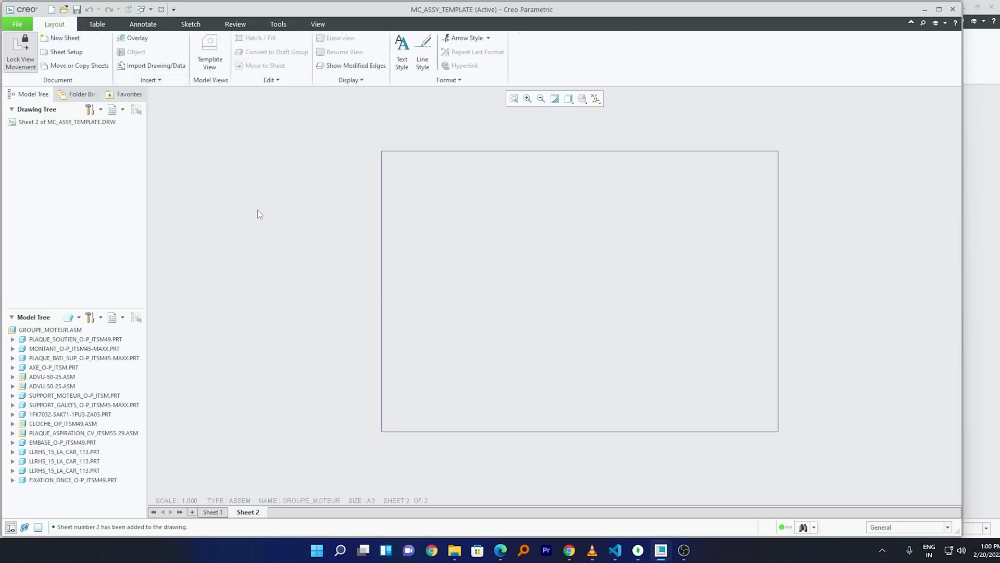
left_click(220, 52)
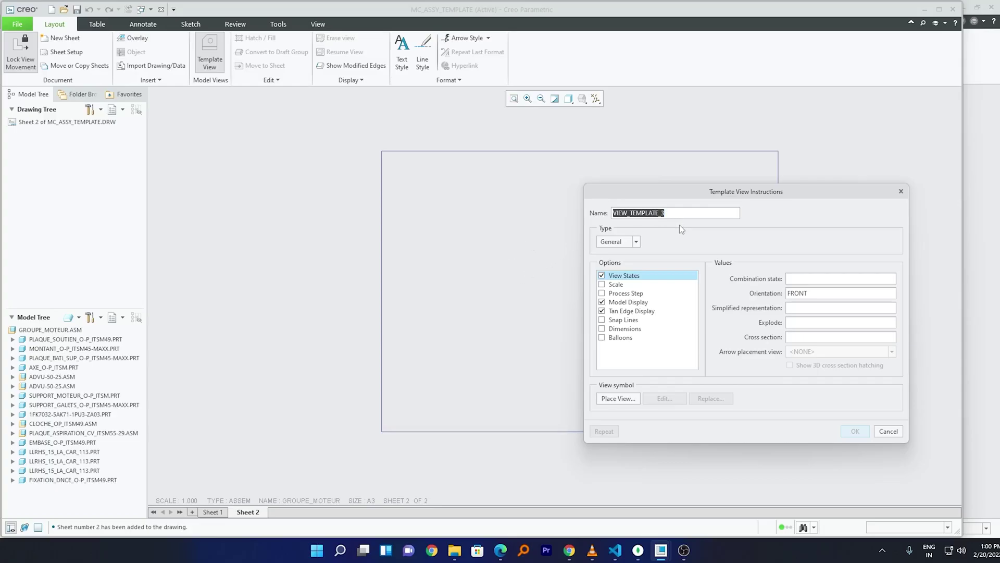
- Name the template view FRONT, set No hidden line, and place it left of centre
type("FRONT")
double_click(797, 293)
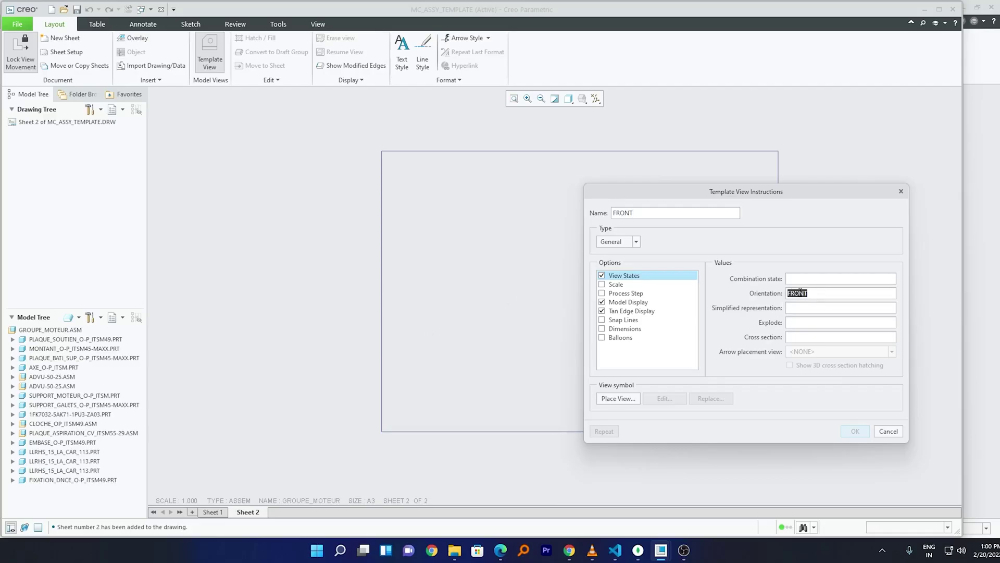
left_click(651, 288)
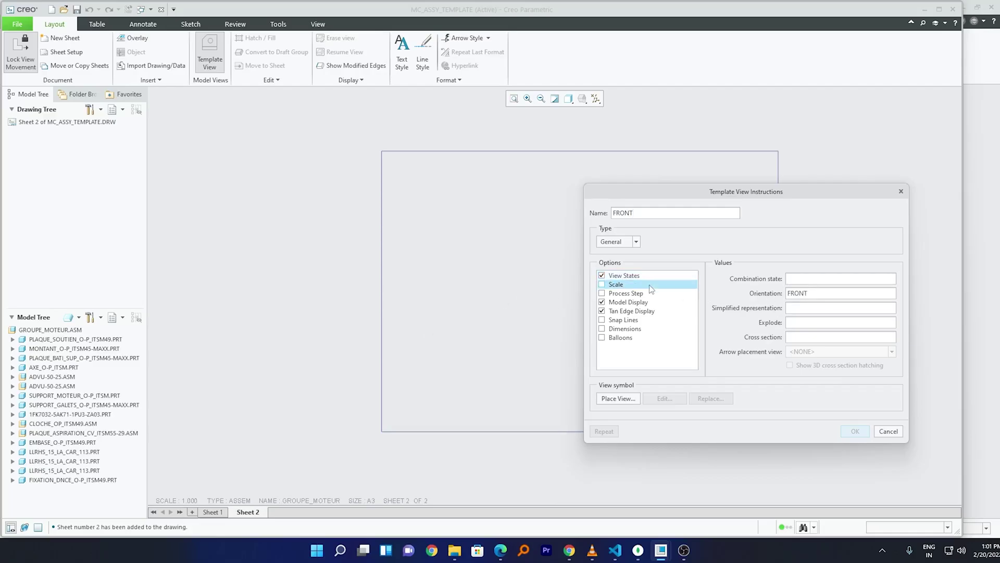
left_click(647, 295)
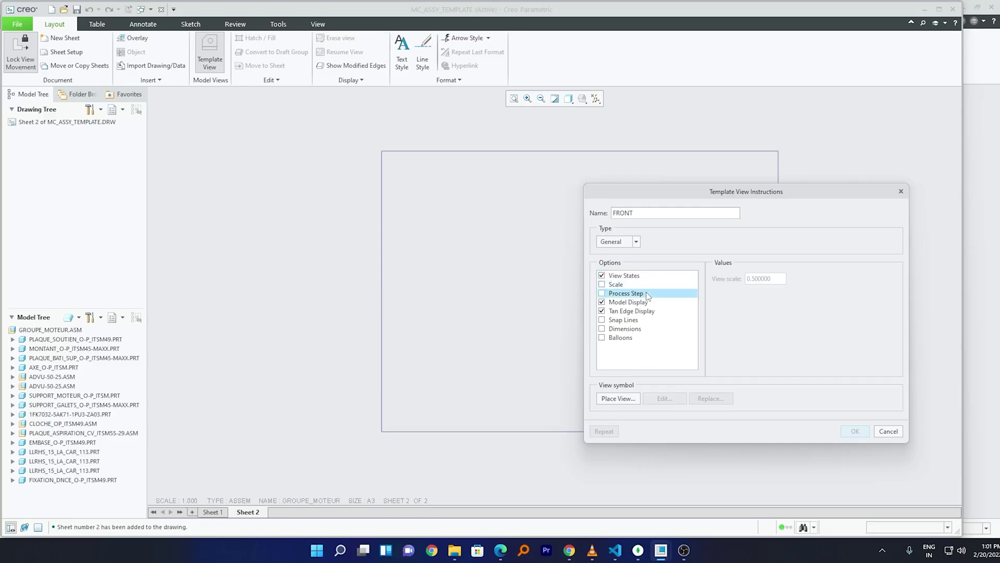
left_click(649, 289)
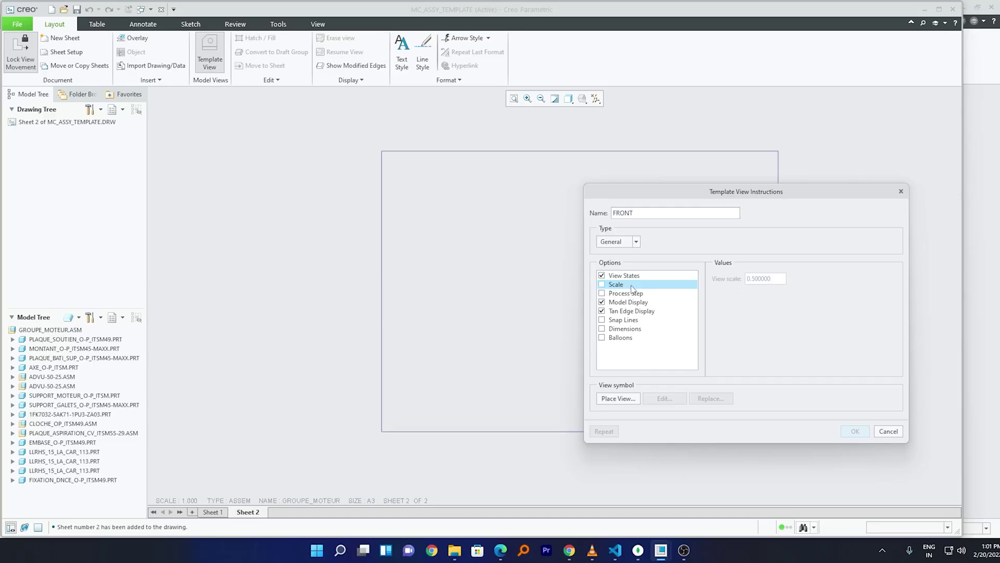
left_click(649, 294)
left_click(640, 303)
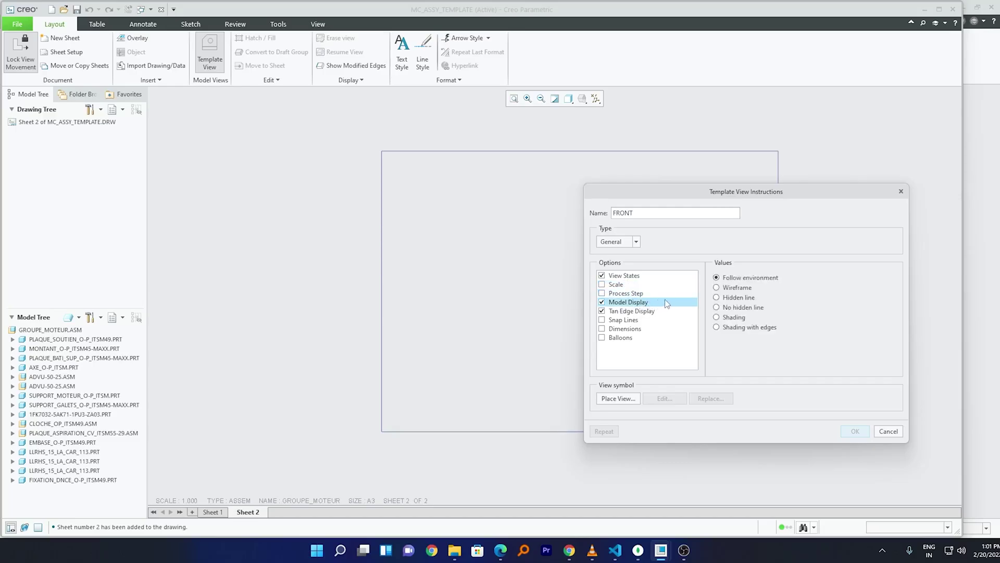
left_click(716, 307)
left_click(645, 311)
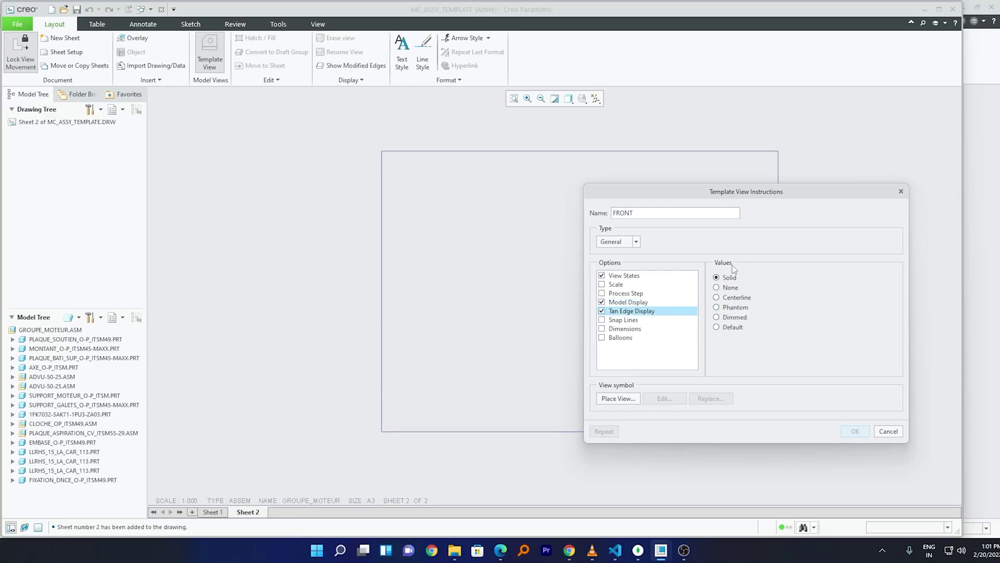
left_click(627, 399)
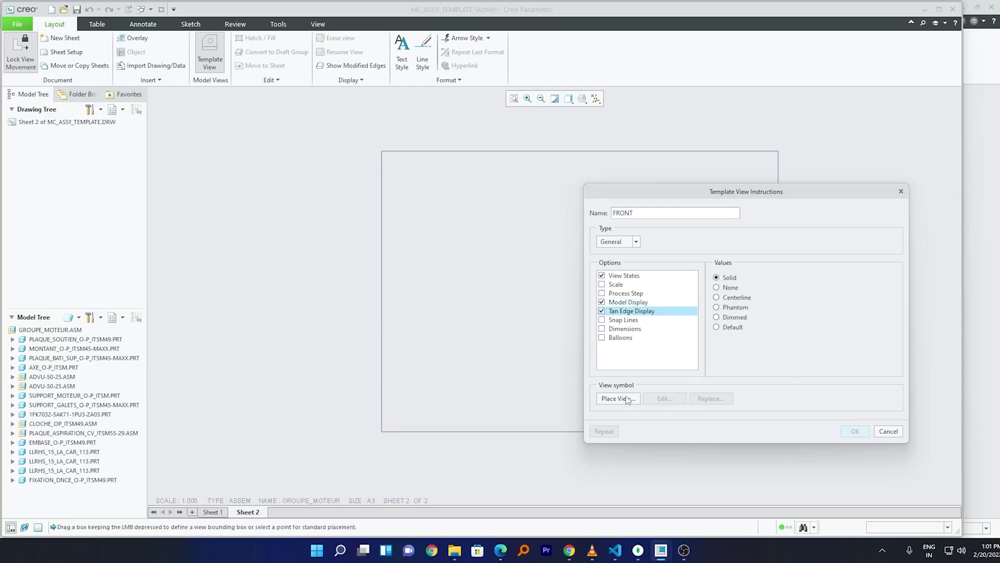
left_click(504, 320)
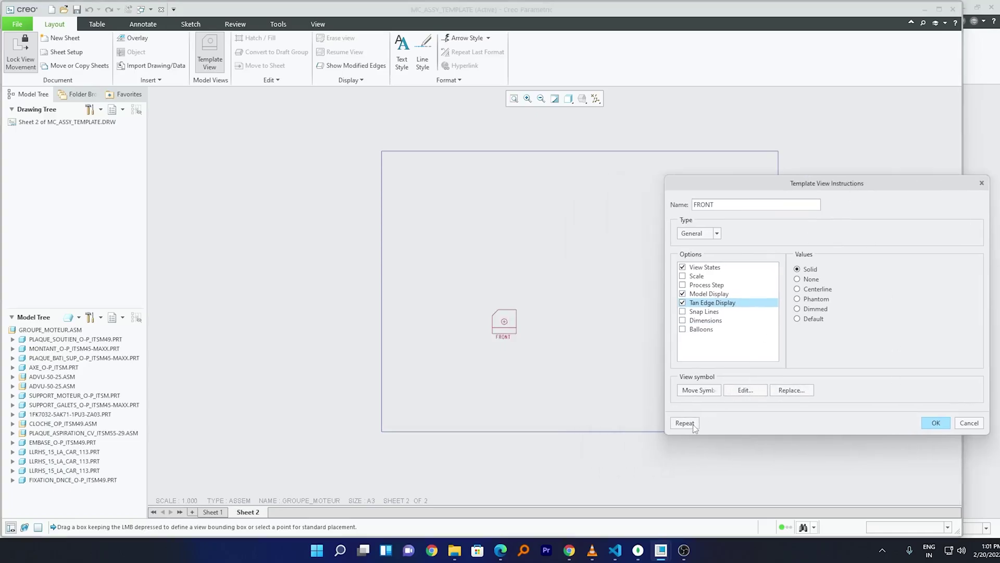
- Add a Projection template view with parent FRONT, placed to the right of FRONT
left_click(693, 423)
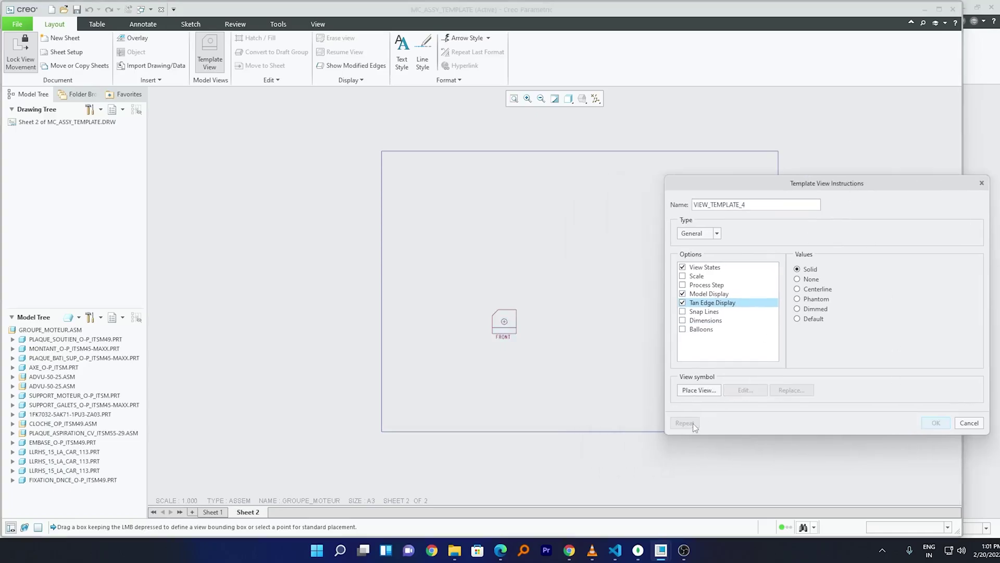
left_click(718, 234)
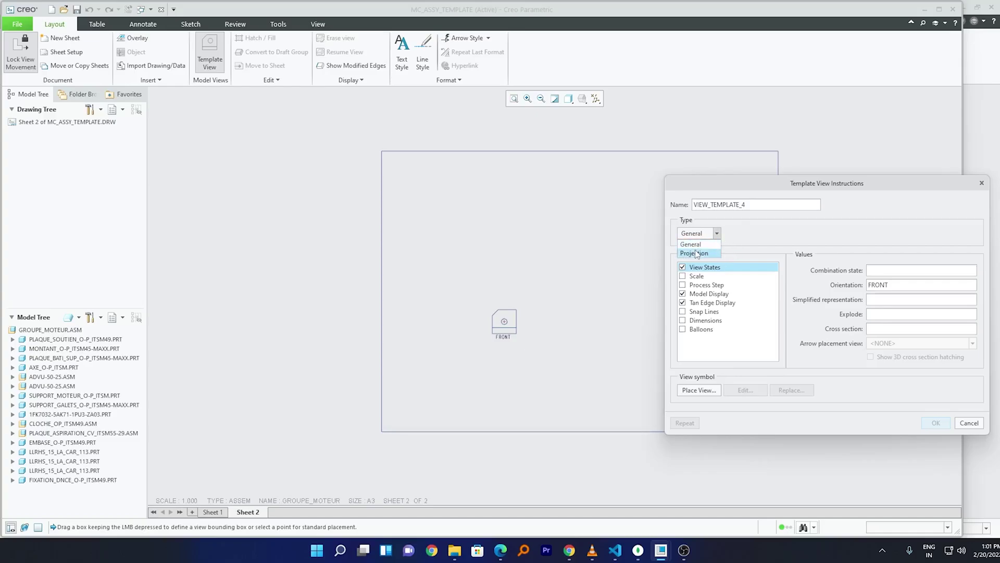
left_click(698, 251)
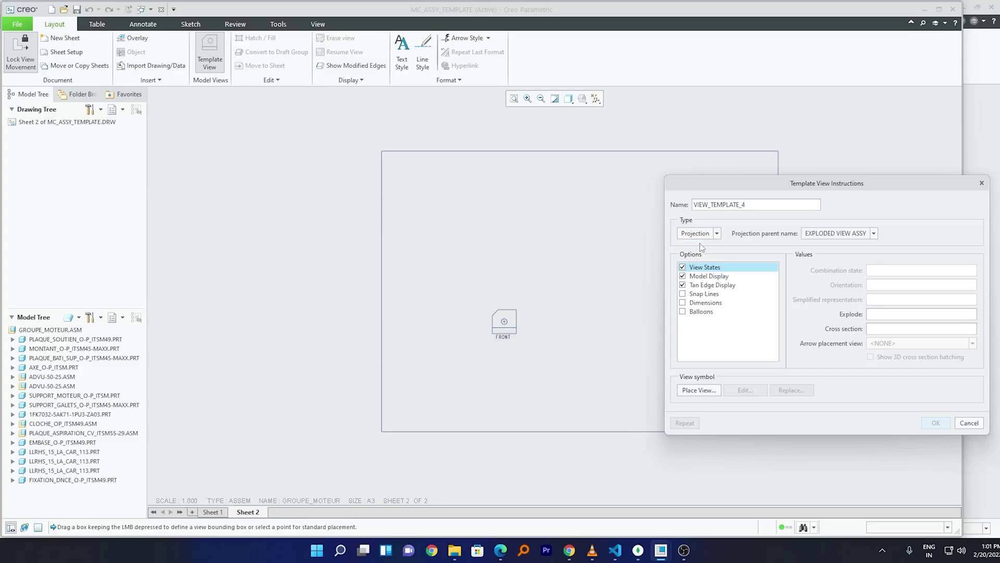
left_click(874, 233)
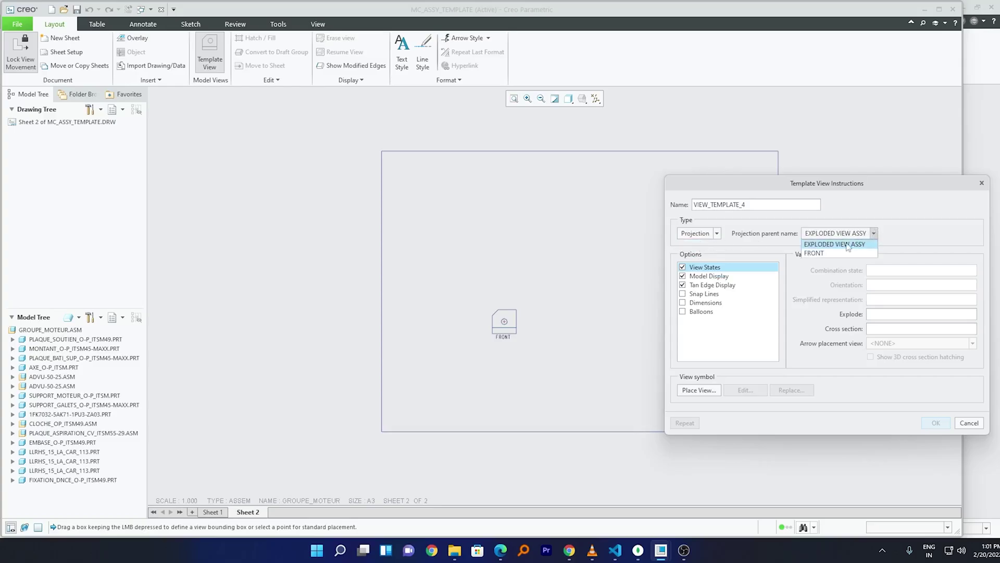
left_click(837, 253)
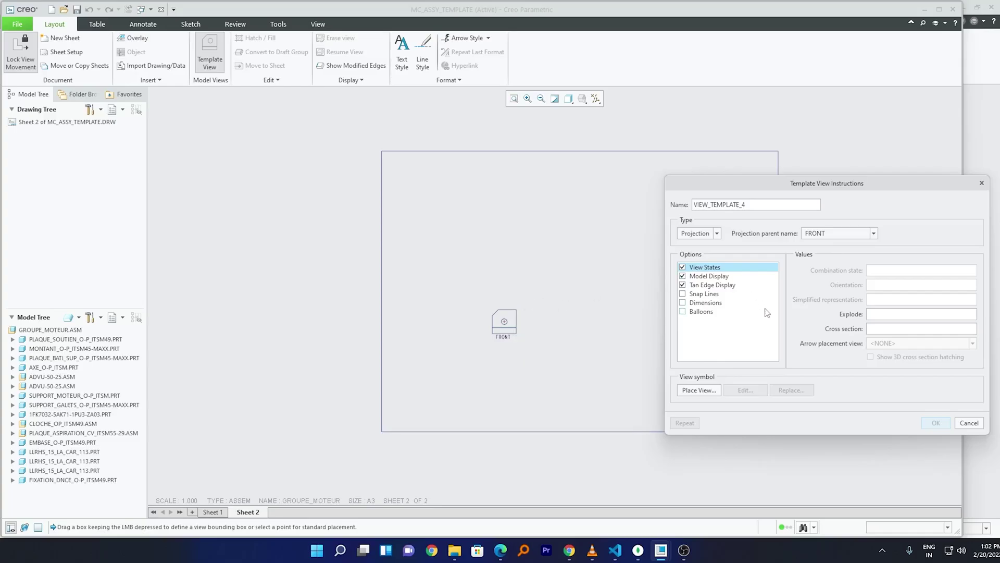
left_click(699, 390)
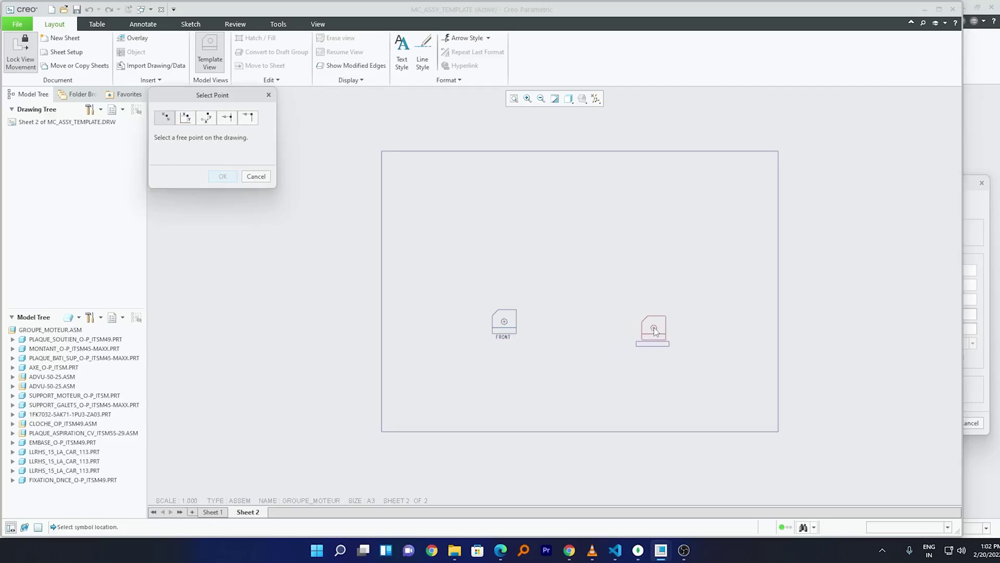
left_click(653, 323)
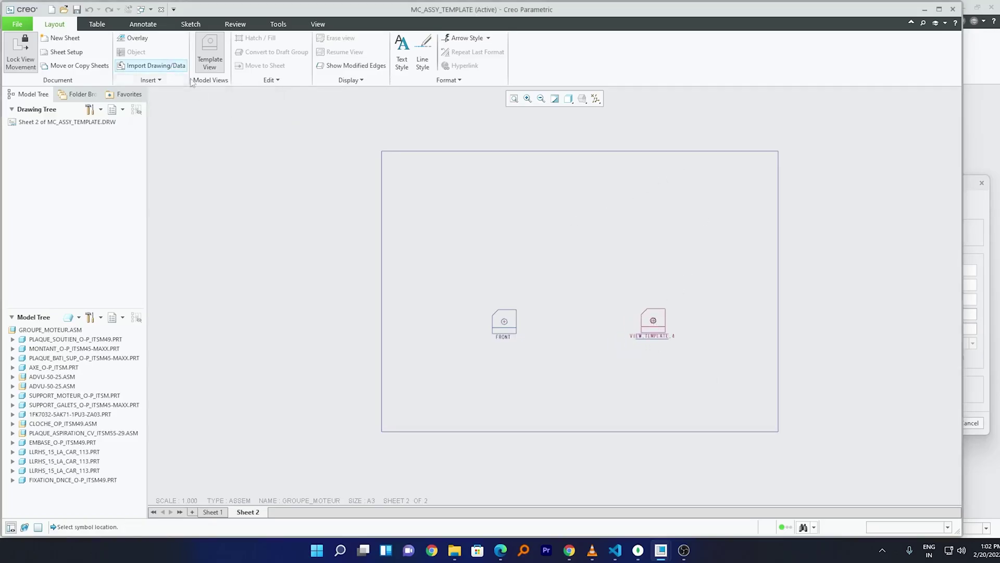
- Start another template view named ISO VIEW
left_click(970, 187)
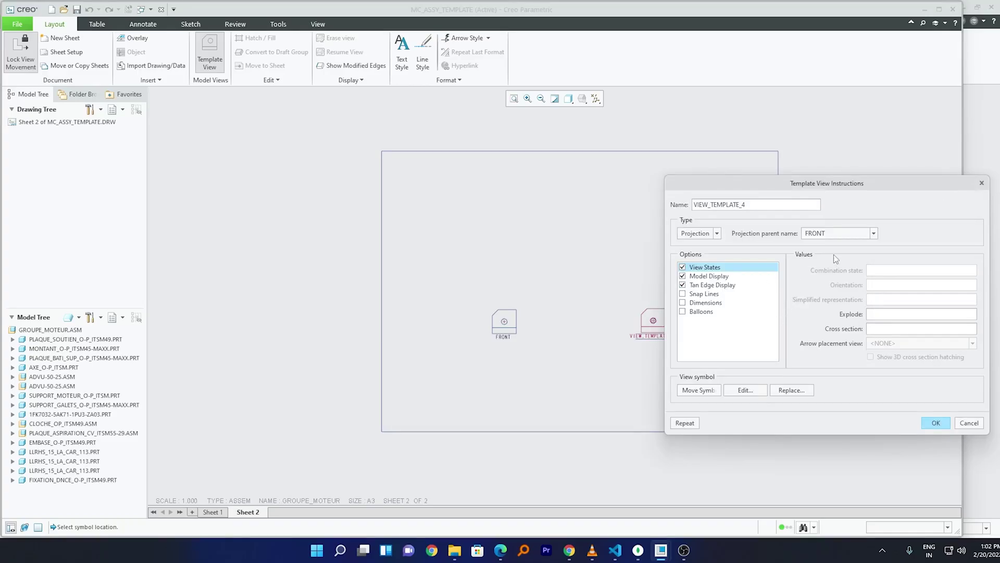
left_click(685, 423)
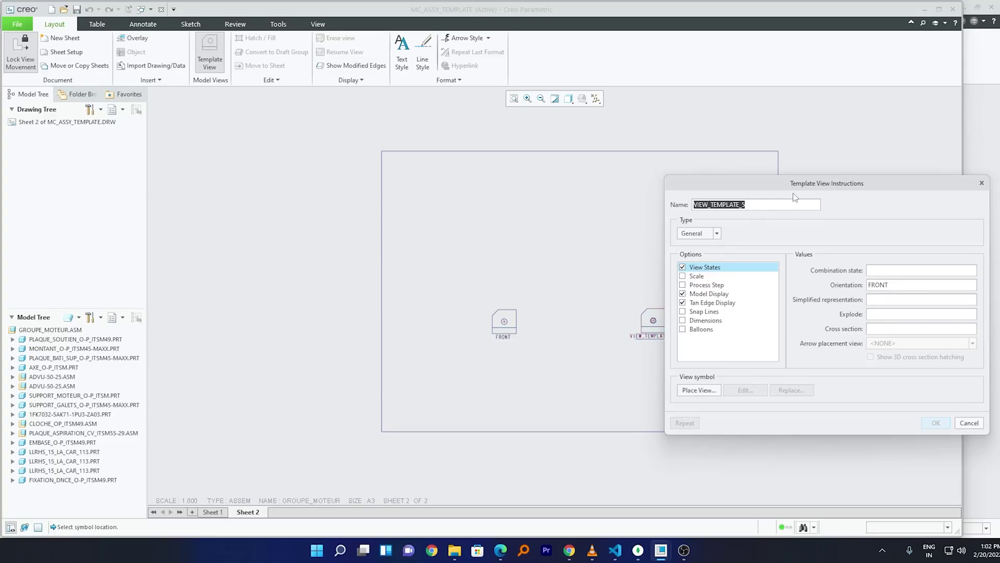
type("ISO VIEW")
- Set ISO VIEW display to Shading with edges and orientation to DEFAULT
left_click(698, 294)
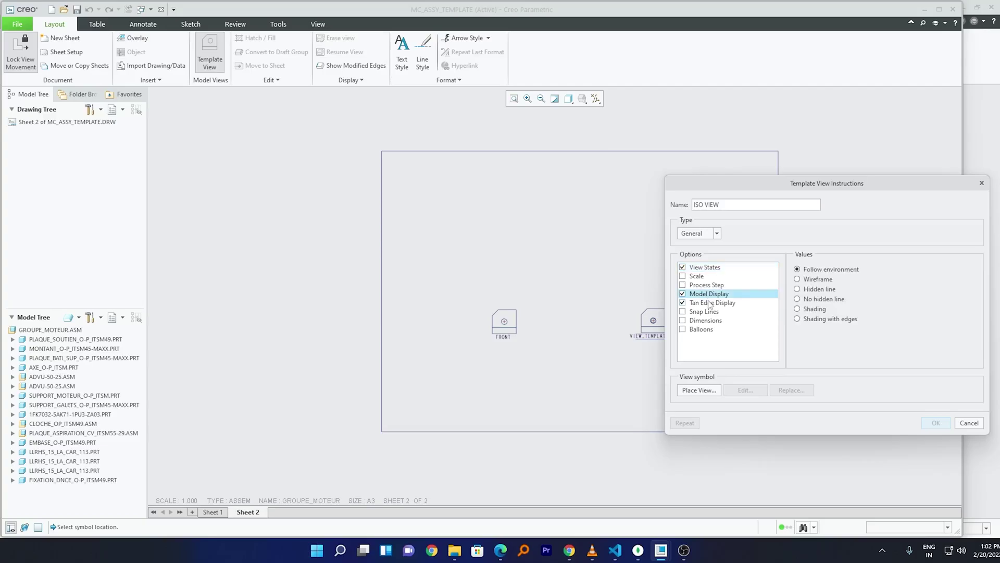
left_click(798, 318)
left_click(716, 267)
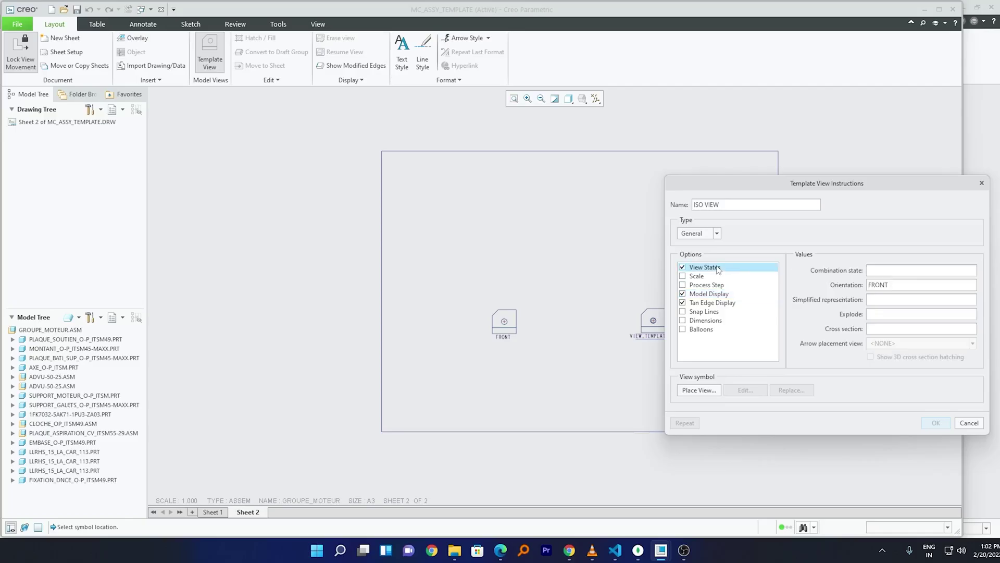
double_click(900, 286)
type("DEFAULT")
left_click(906, 300)
left_click(896, 284)
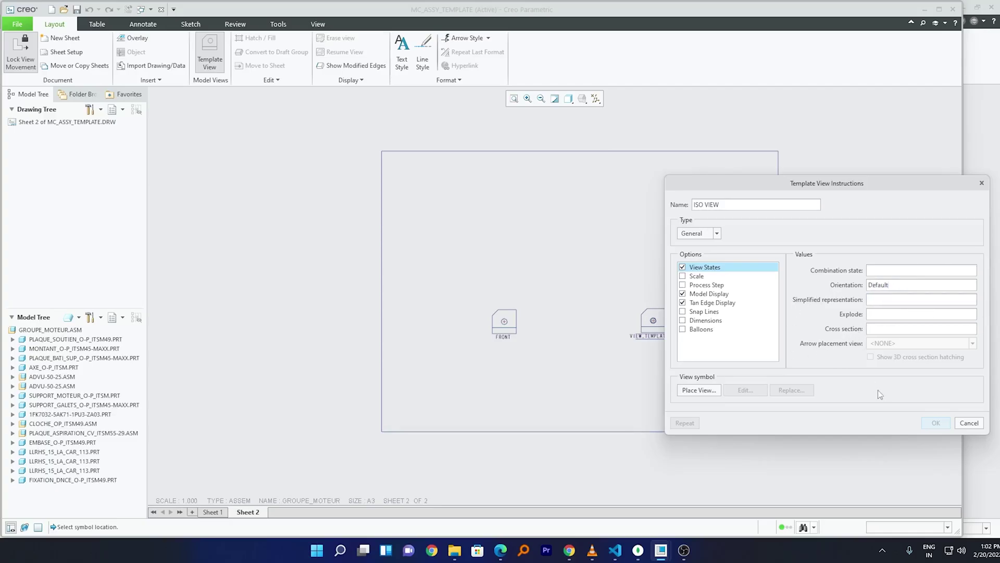
- Place ISO VIEW at the sheet's upper right, confirm it, and drag it further right
left_click(699, 391)
left_click(628, 198)
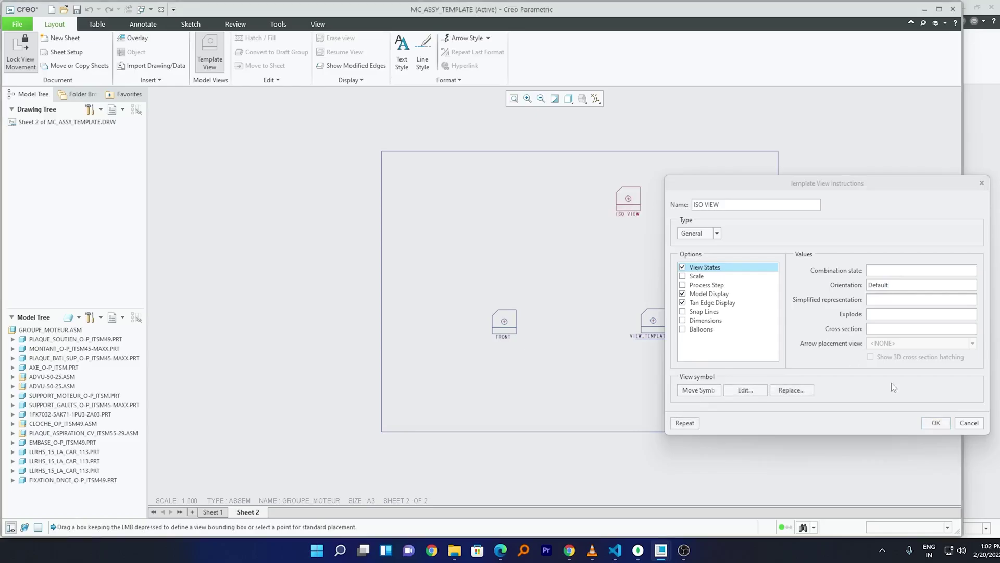
left_click(935, 422)
left_click(636, 195)
left_click_drag(636, 196, 704, 192)
left_click(727, 276)
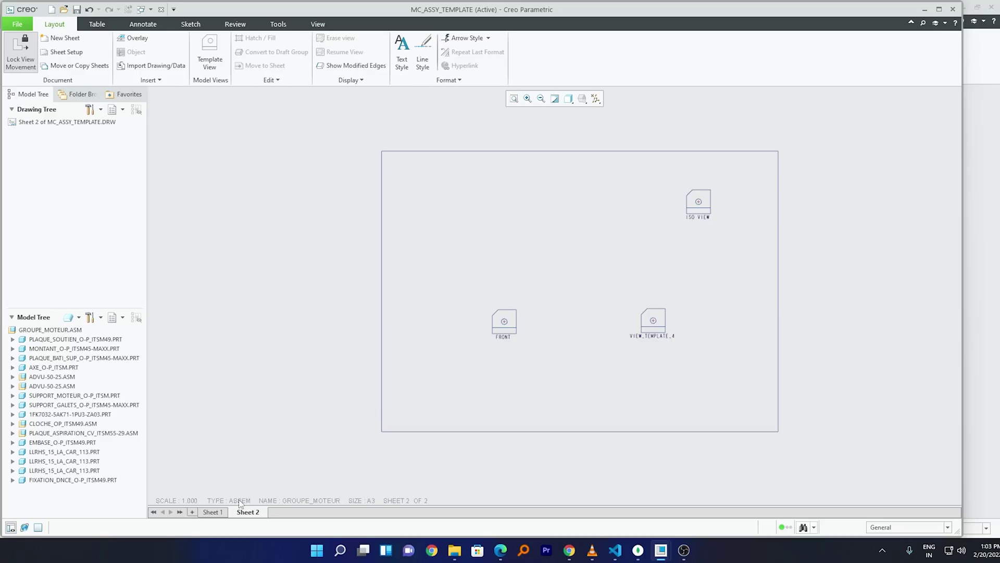
- Review Sheet 1's setup and format choices, then cancel without changes
right_click(213, 513)
left_click(274, 455)
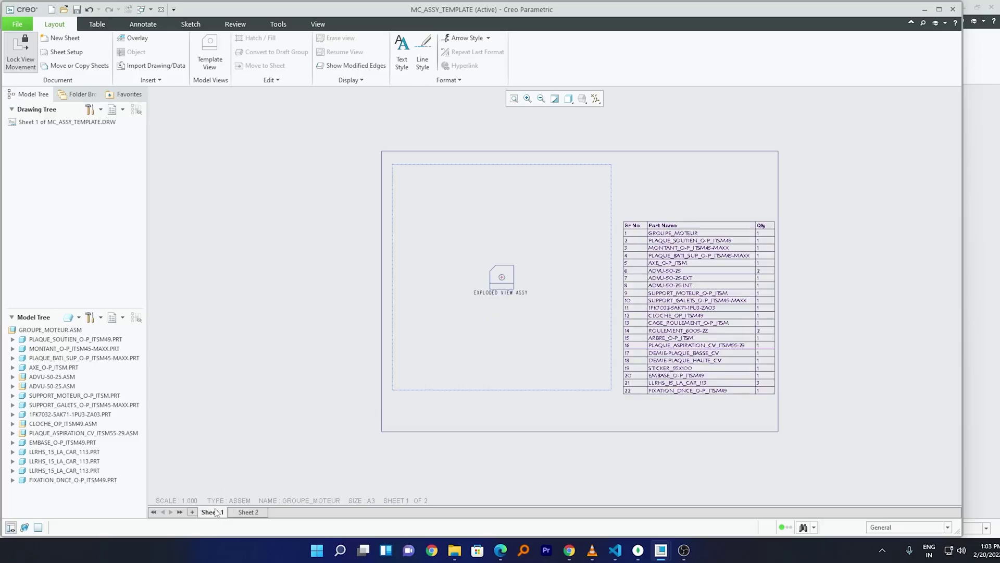
right_click(216, 513)
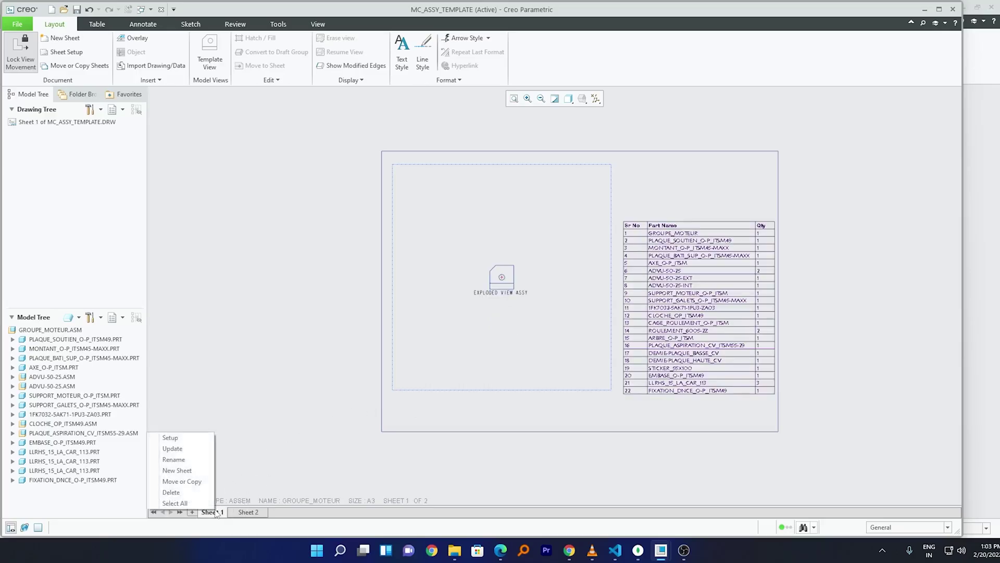
left_click(178, 438)
left_click(468, 252)
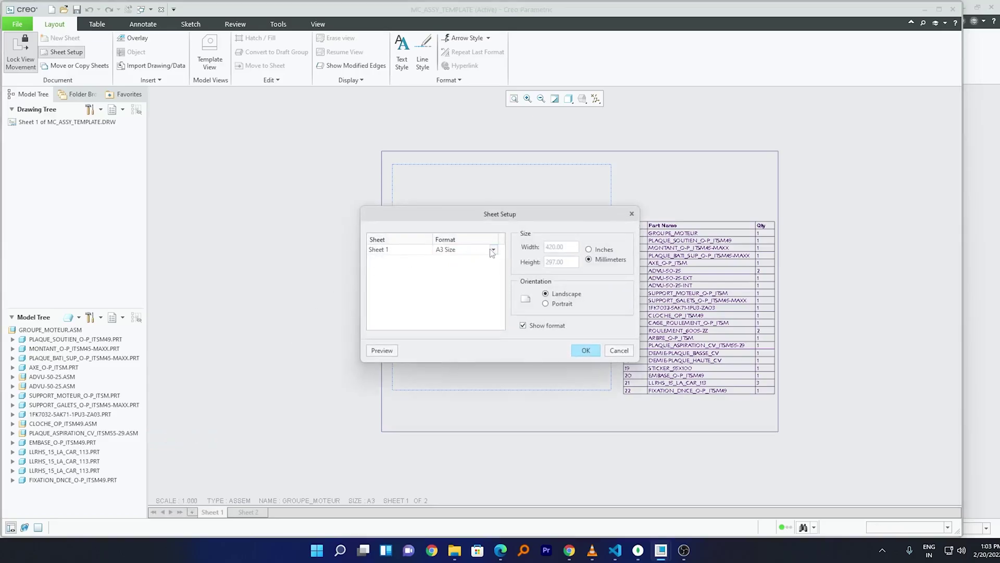
left_click(493, 249)
left_click(453, 365)
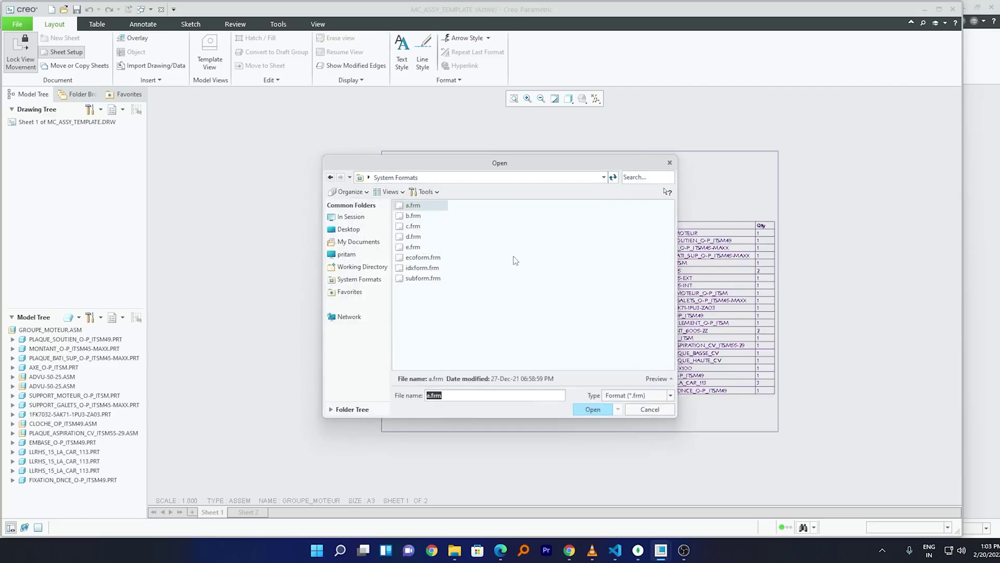
left_click(671, 163)
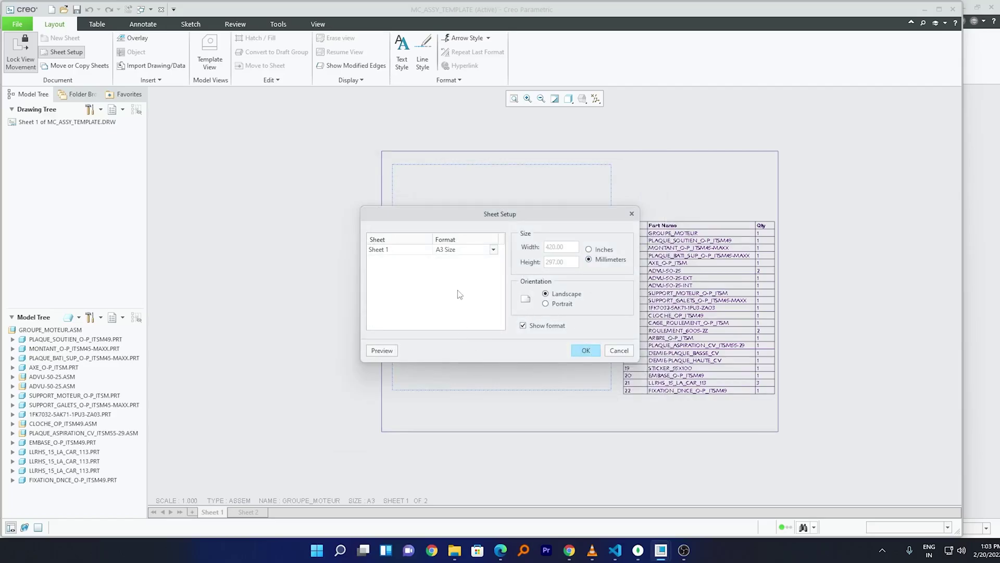
left_click(619, 351)
- Save MC_ASSY_TEMPLATE from Sheet 2 into the Desktop template folder
left_click(242, 512)
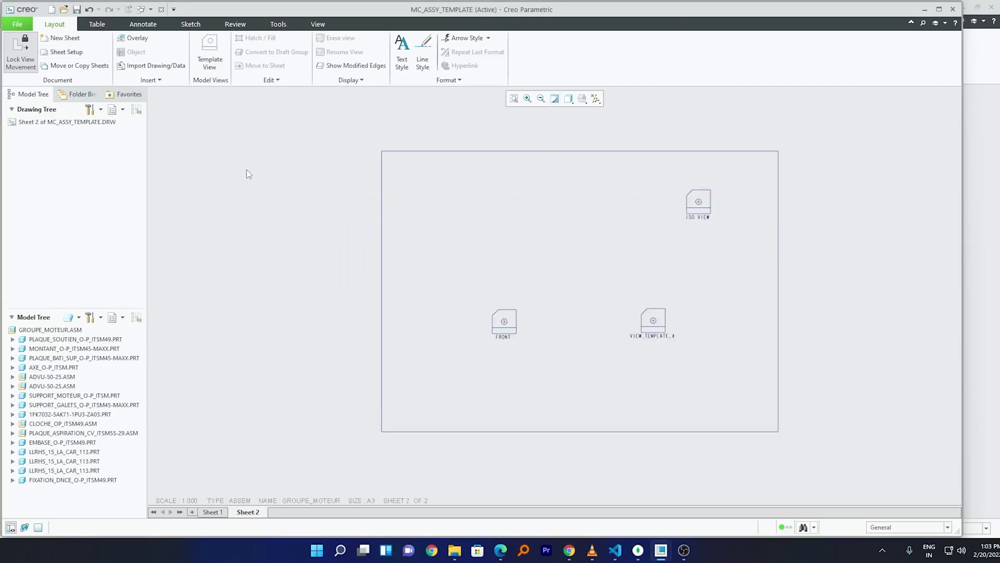
left_click(77, 10)
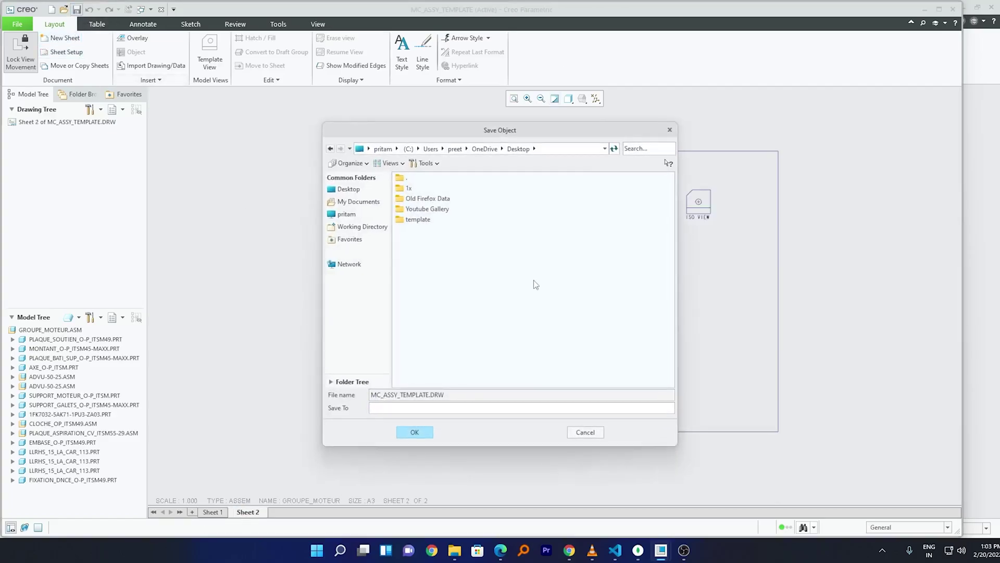
double_click(431, 221)
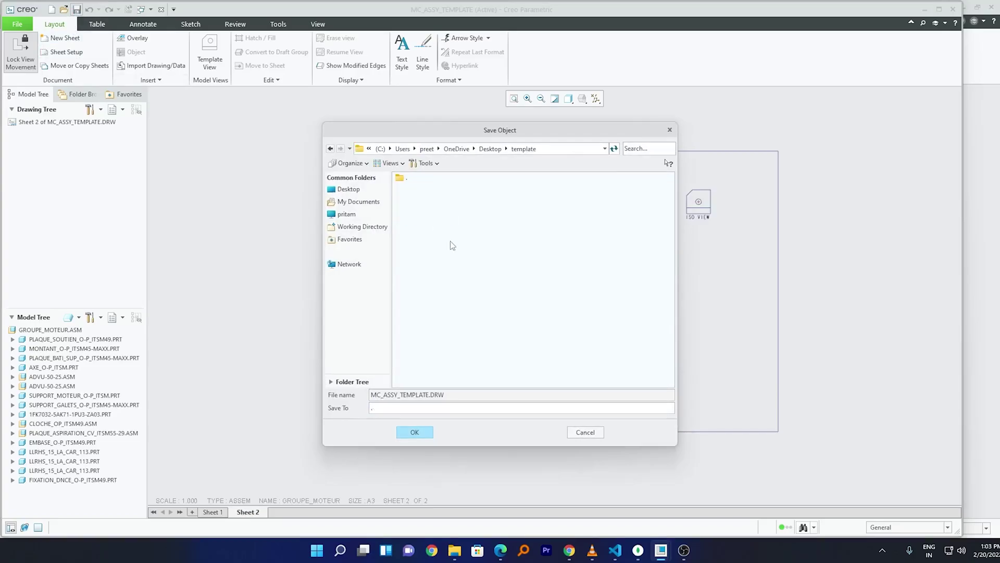
left_click(414, 433)
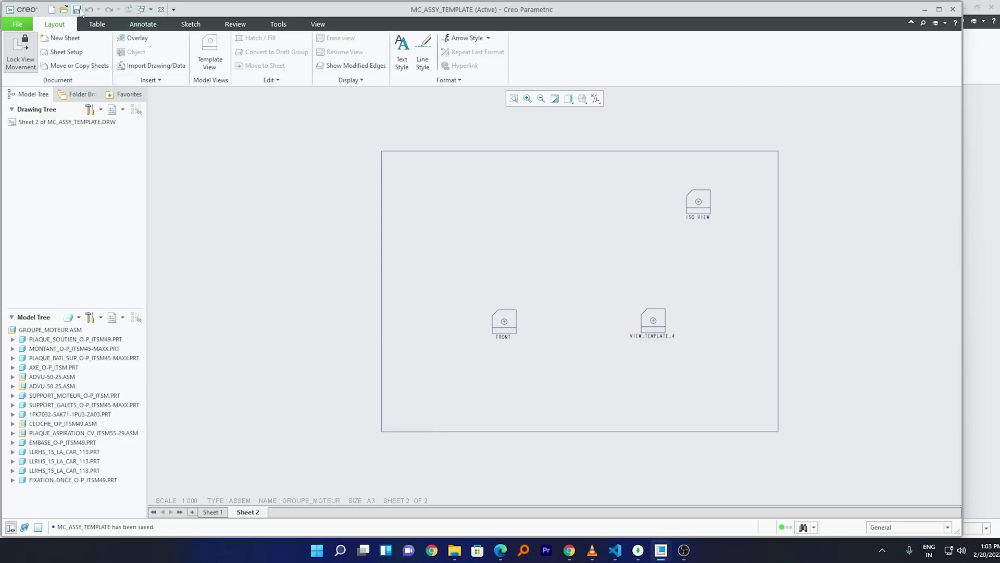
left_click(278, 24)
- Close the template drawing and collapse the GROUPE_MOTEUR exploded view back into its assembled state
left_click(311, 25)
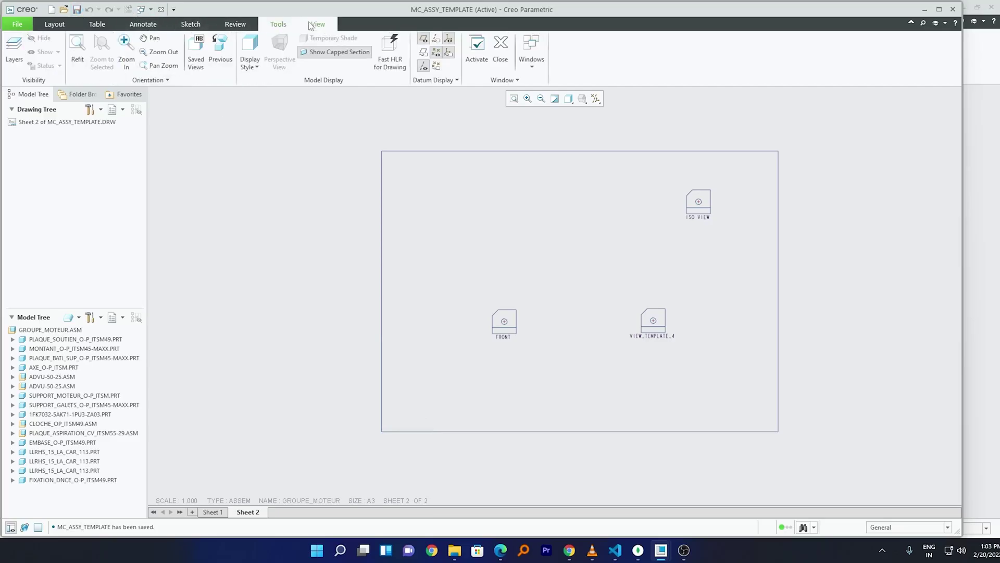
left_click(501, 52)
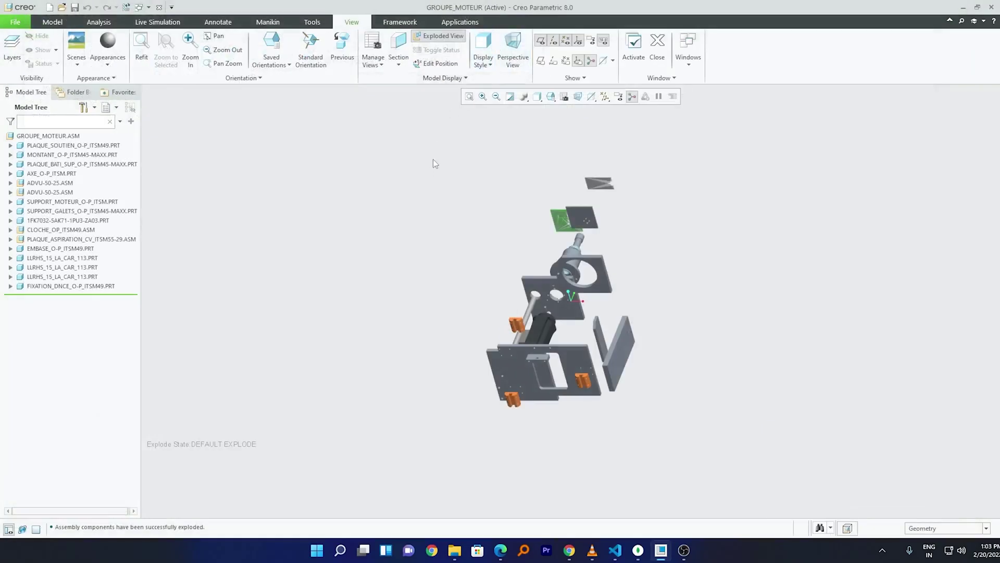
left_click(442, 36)
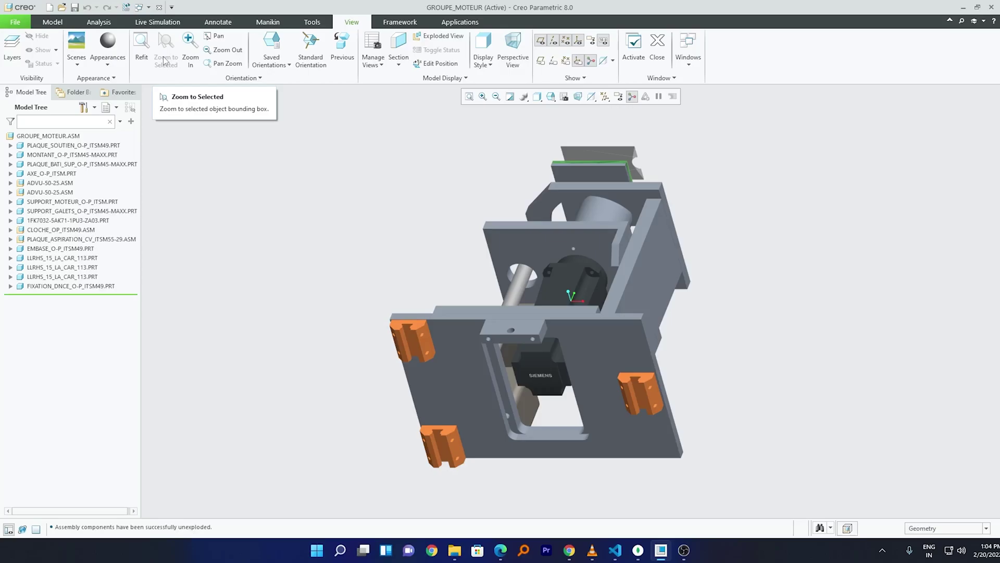
mouse_move(437, 214)
middle_mouse_down()
mouse_move(602, 201)
mouse_move(671, 171)
mouse_move(486, 217)
mouse_move(313, 156)
middle_mouse_up()
left_click(14, 21)
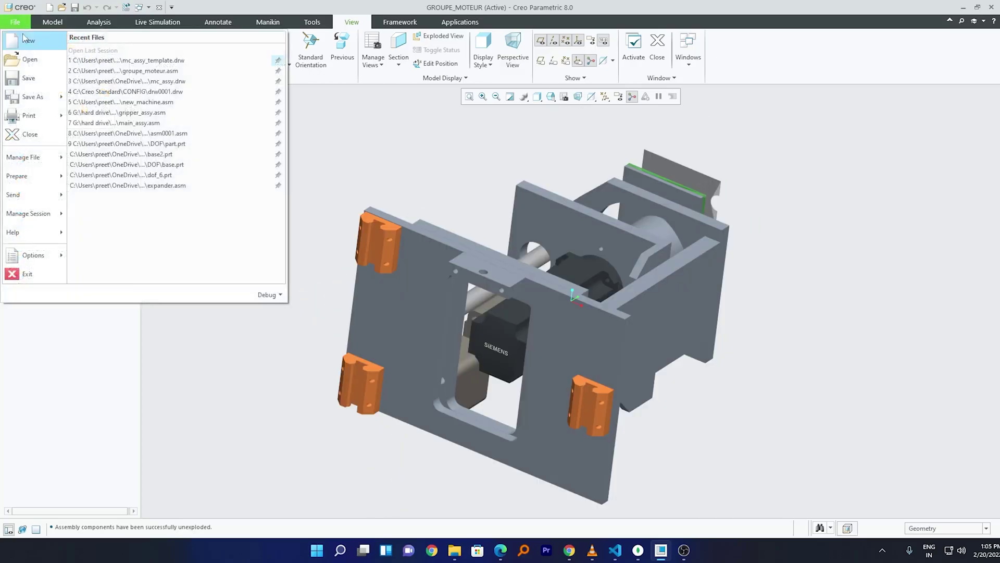
- Start a new drawing named mc001 with the default template turned off
left_click(23, 37)
left_click(407, 264)
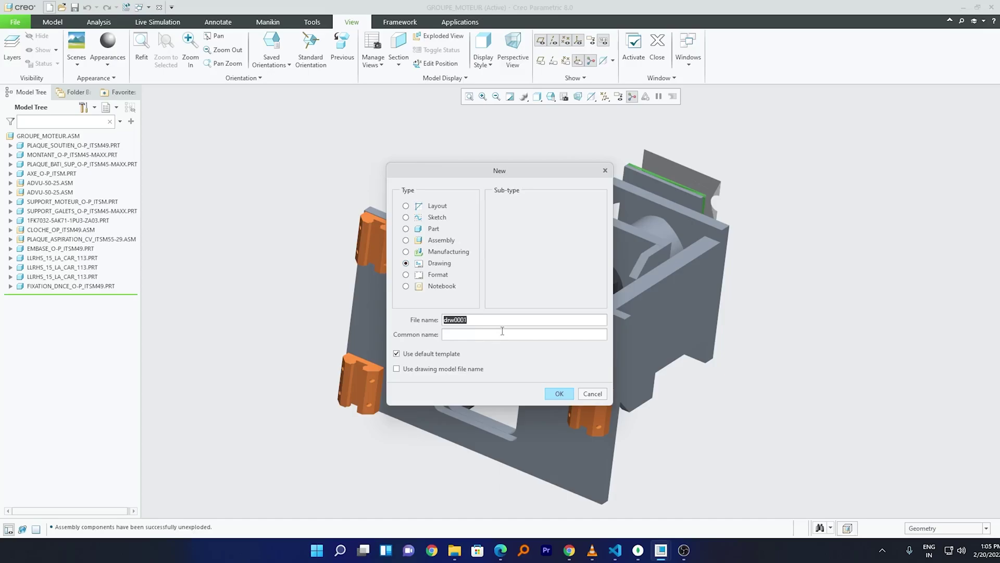
type("mc001")
left_click(396, 354)
left_click(559, 394)
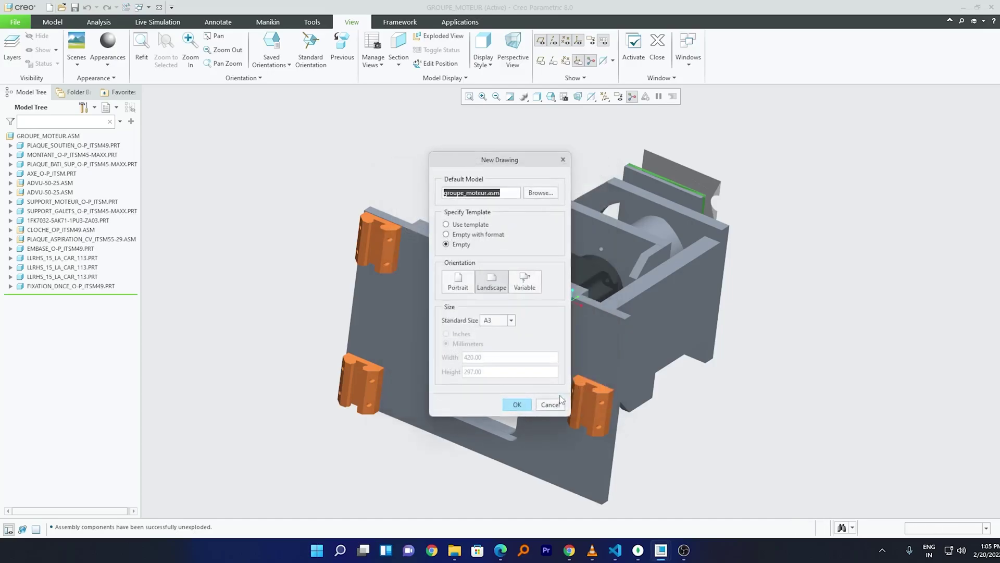
- Base the drawing on the mc_assy_template.drw template and create it
left_click(447, 224)
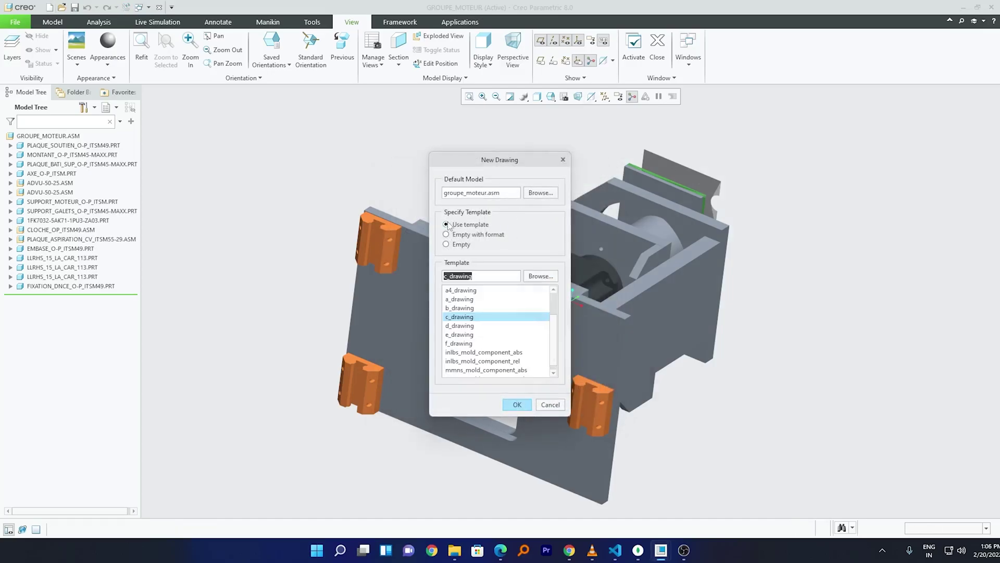
left_click(539, 276)
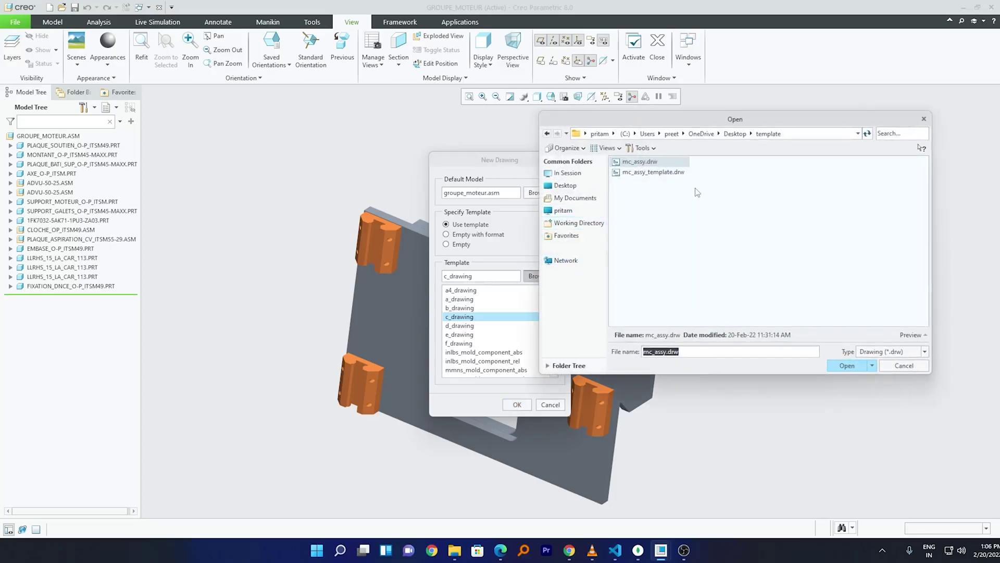
left_click(675, 173)
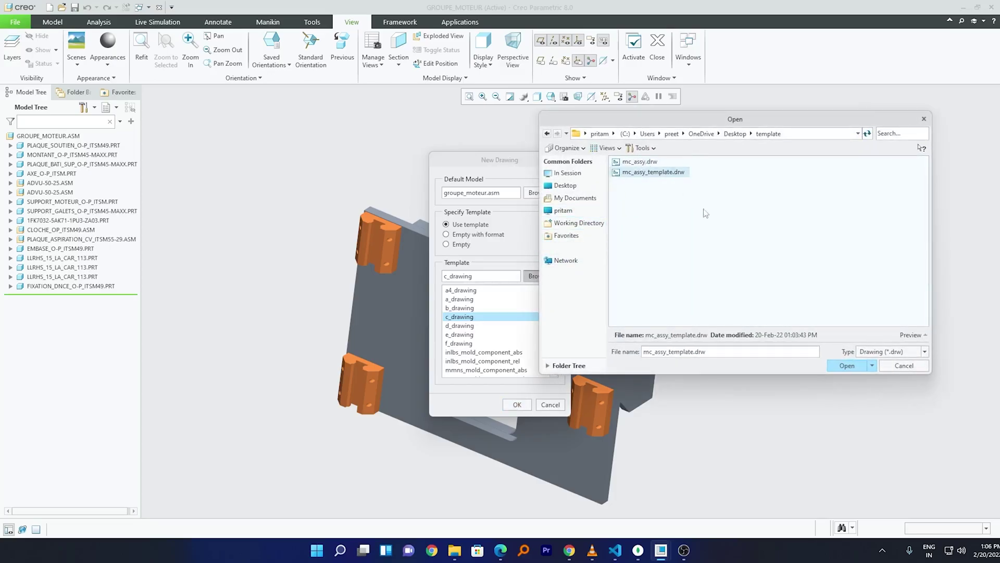
left_click(844, 366)
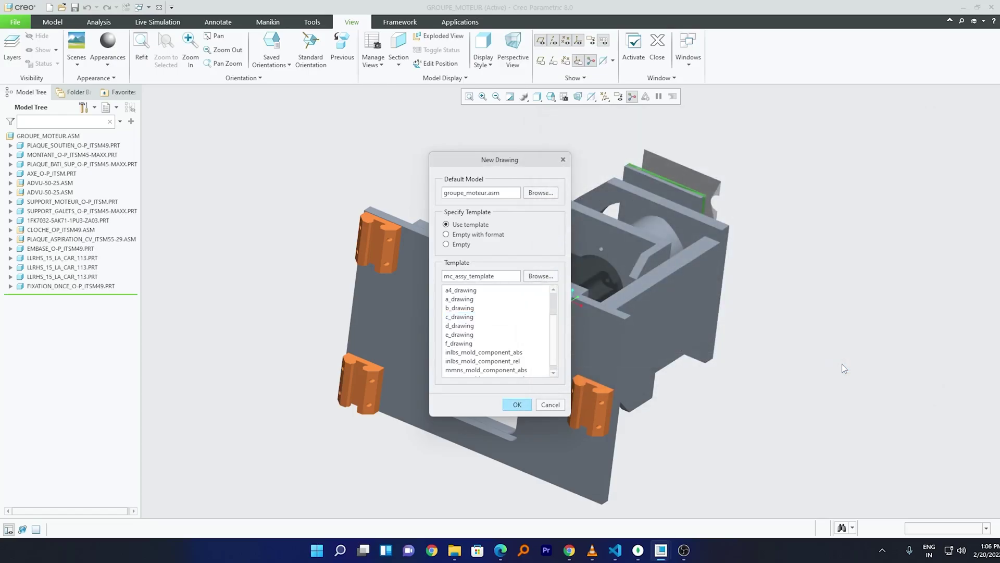
left_click(517, 404)
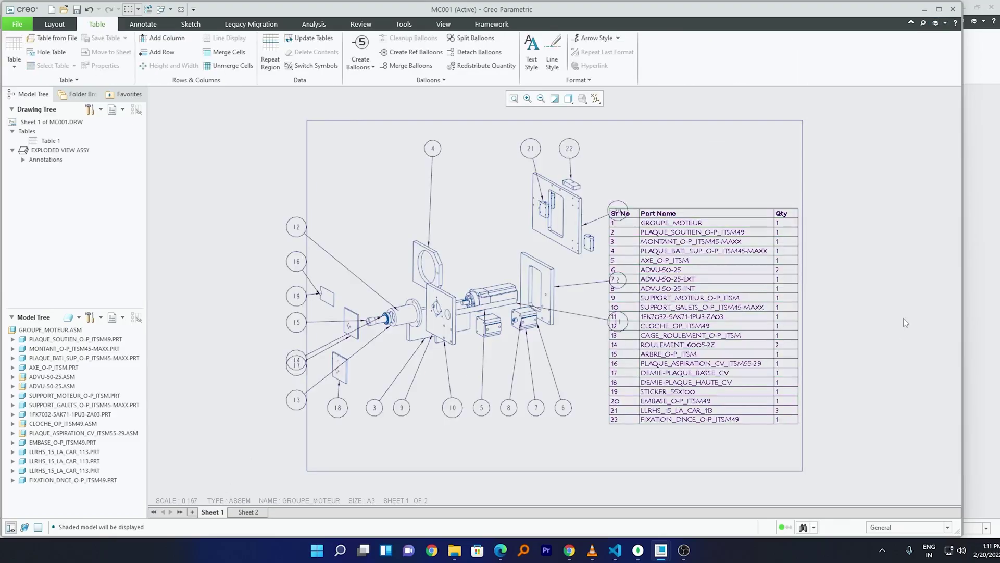
- Move balloon 12 onto the part and reattach its leader to the cylinder edge
scroll(307, 219, "up", 2)
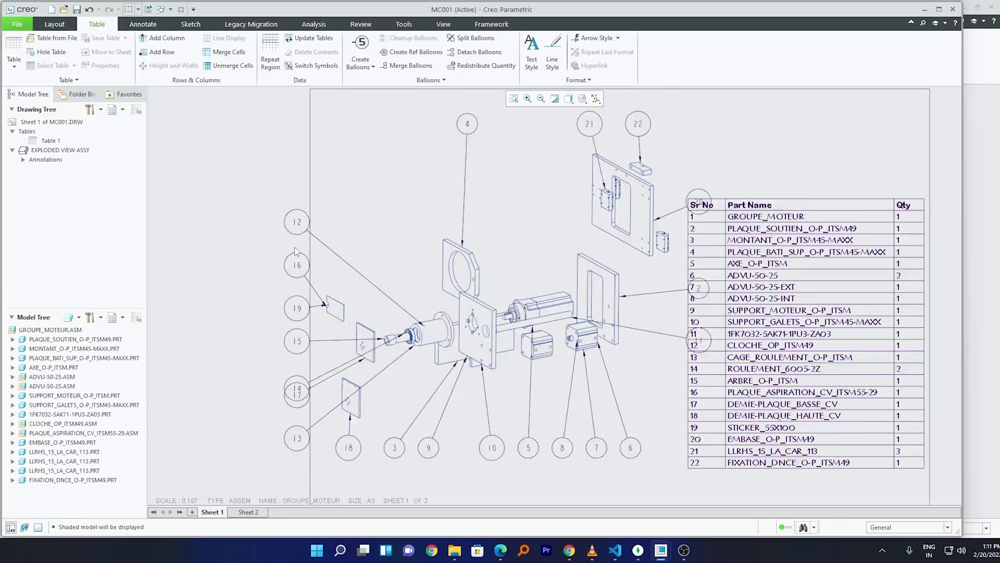
left_click(308, 219)
left_click_drag(307, 220, 412, 245)
scroll(374, 360, "up", 3)
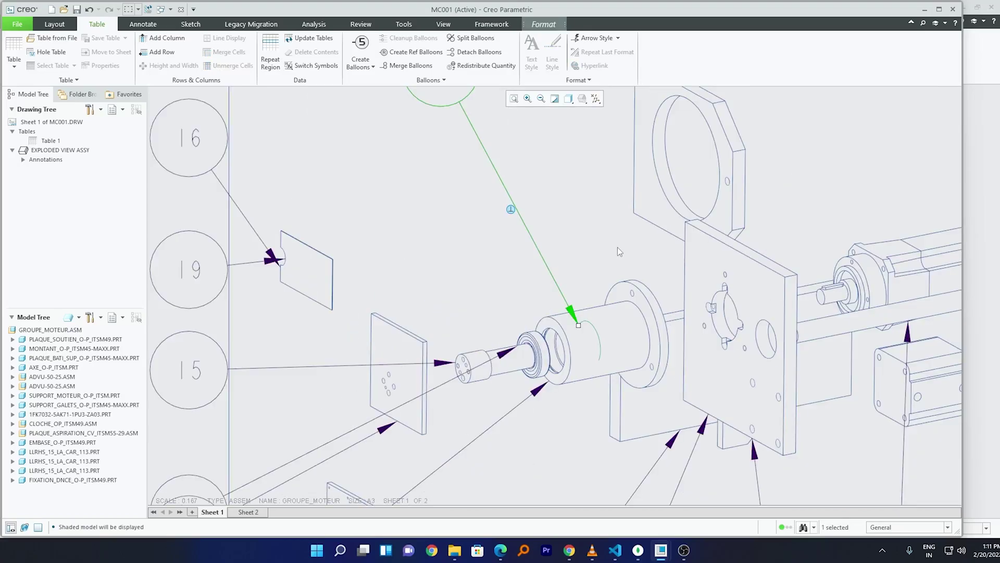
left_click(543, 260)
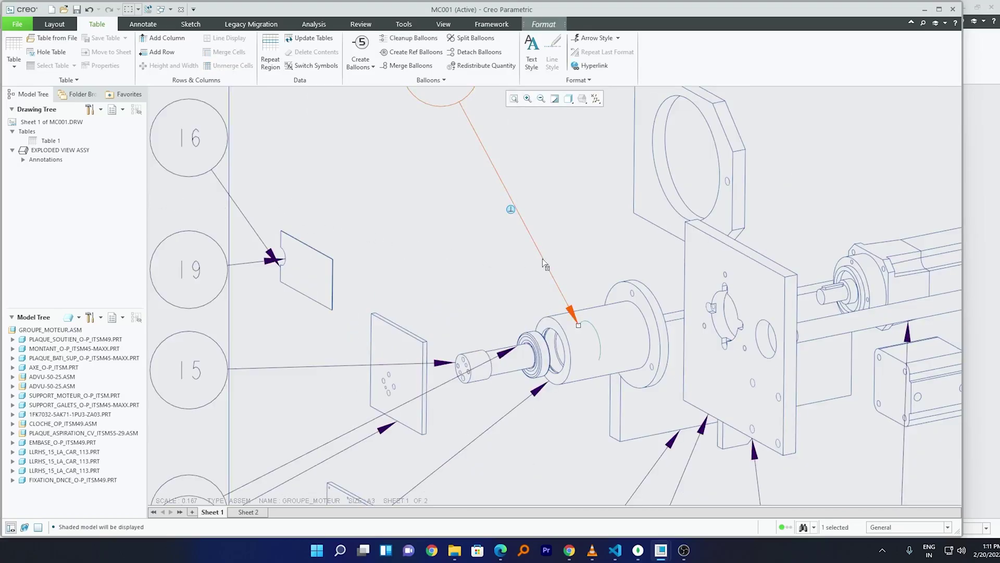
right_click(543, 259)
left_click(519, 303)
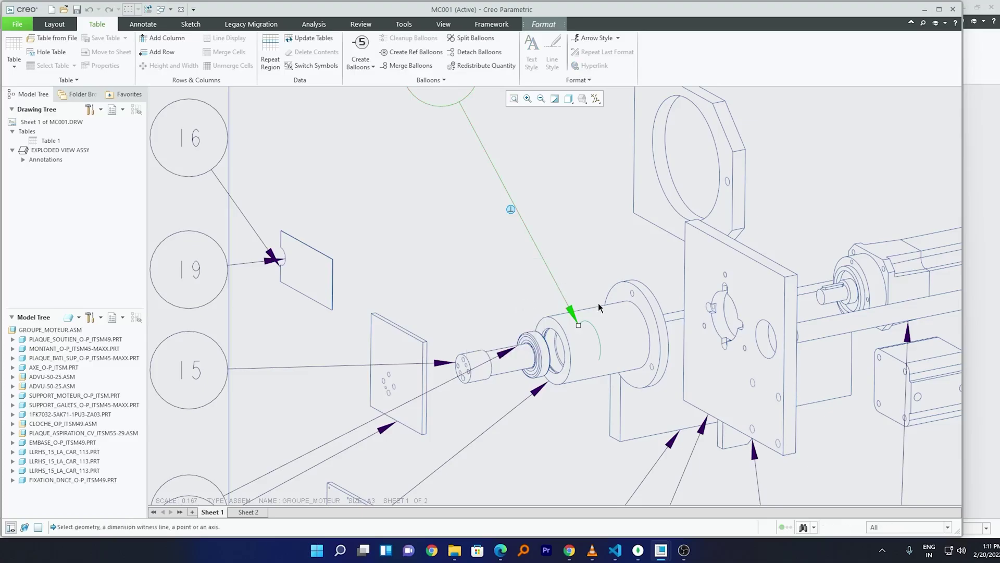
left_click(592, 308)
middle_click(580, 288)
- Reposition balloon 12 above the cylinder, balloon 16 beside 19, and balloon 19 up-left
scroll(581, 288, "down", 5)
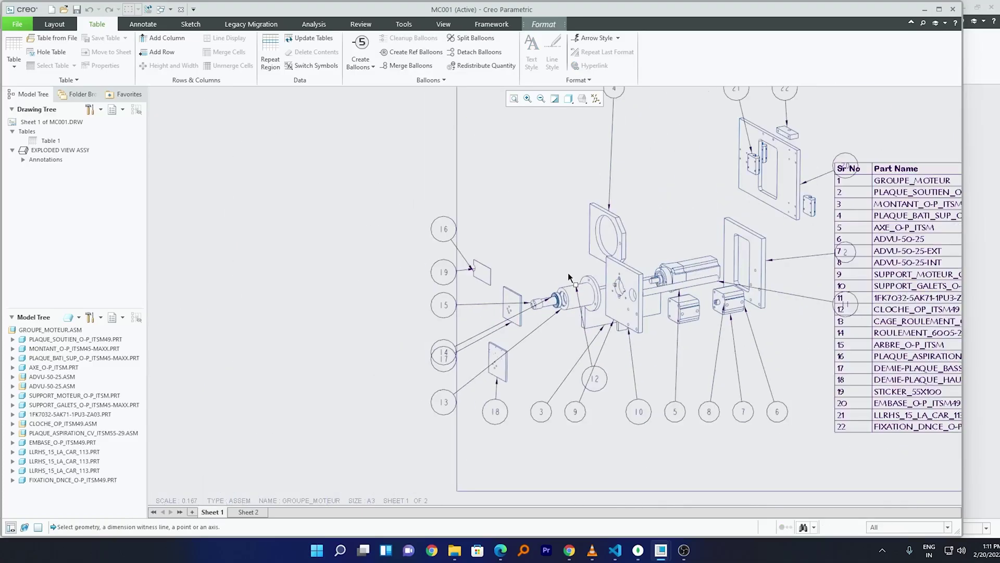
scroll(530, 318, "up", 4)
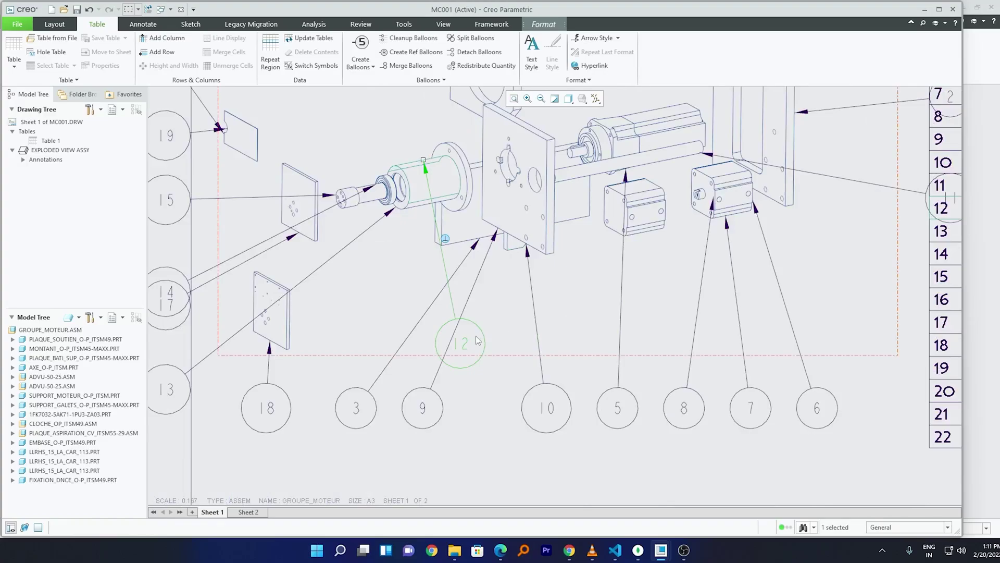
left_click_drag(461, 341, 376, 80)
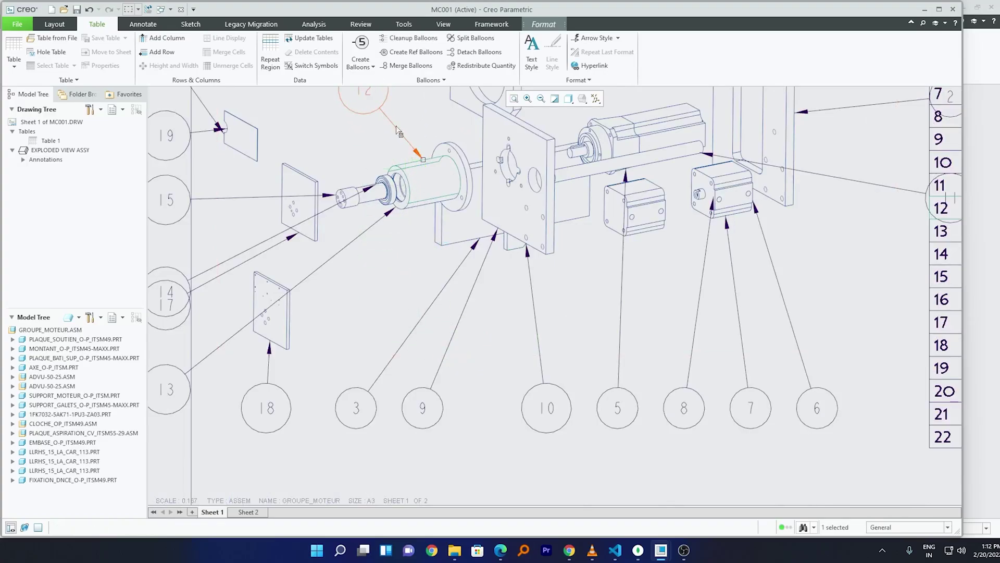
scroll(376, 157, "down", 4)
scroll(369, 225, "up", 5)
left_click(369, 225)
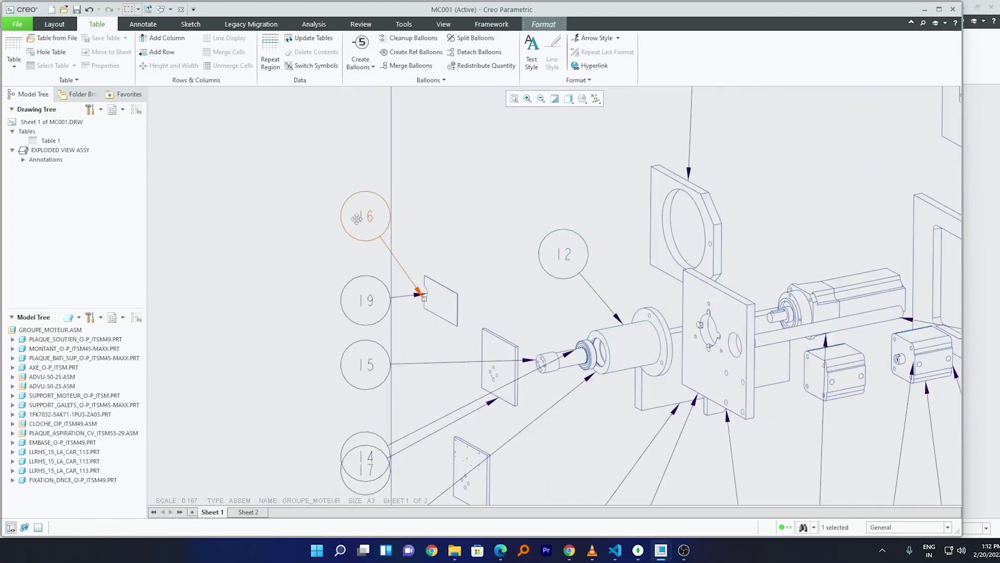
left_click_drag(369, 225, 250, 362)
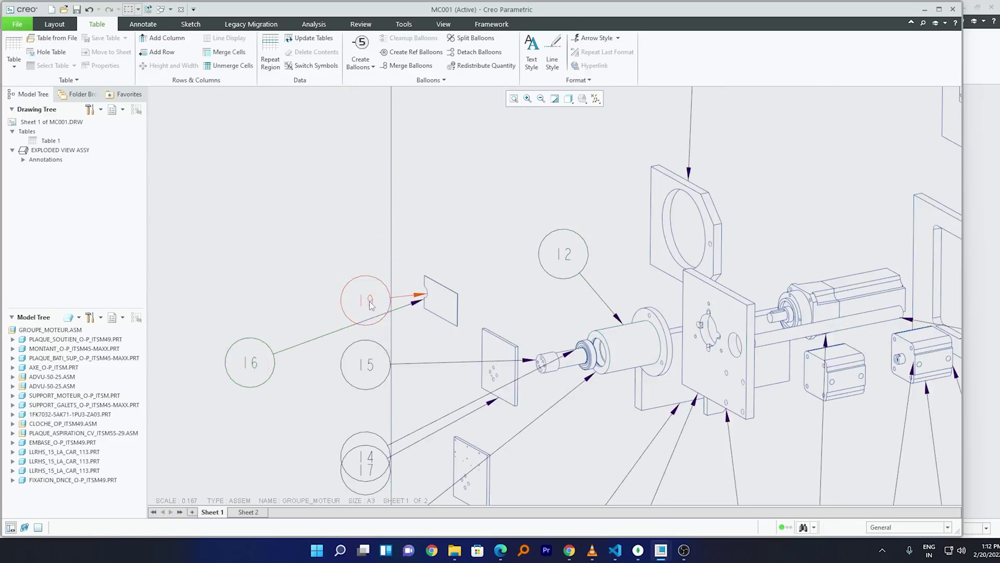
left_click(364, 299)
left_click_drag(365, 298, 334, 249)
left_click(240, 296)
scroll(301, 286, "down", 3)
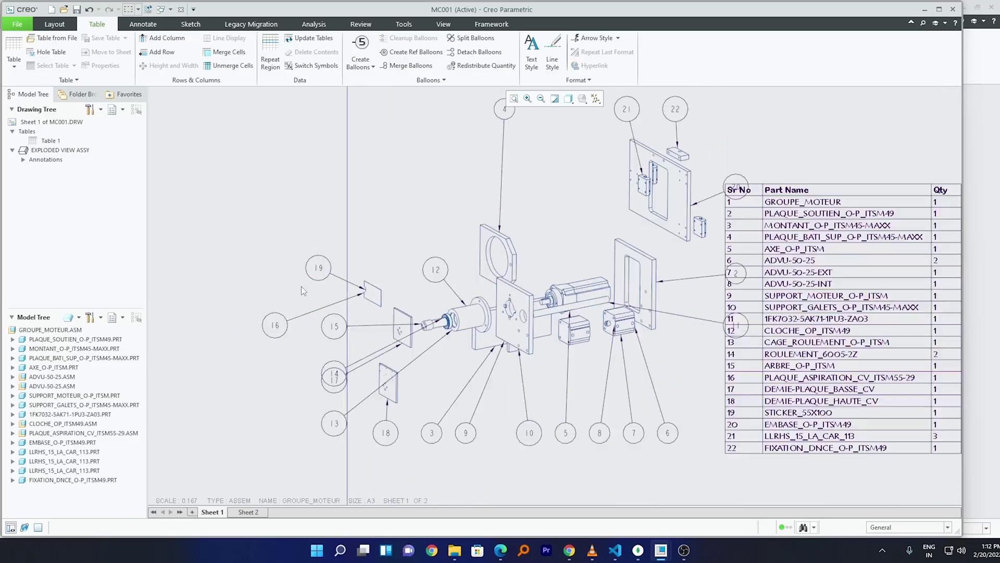